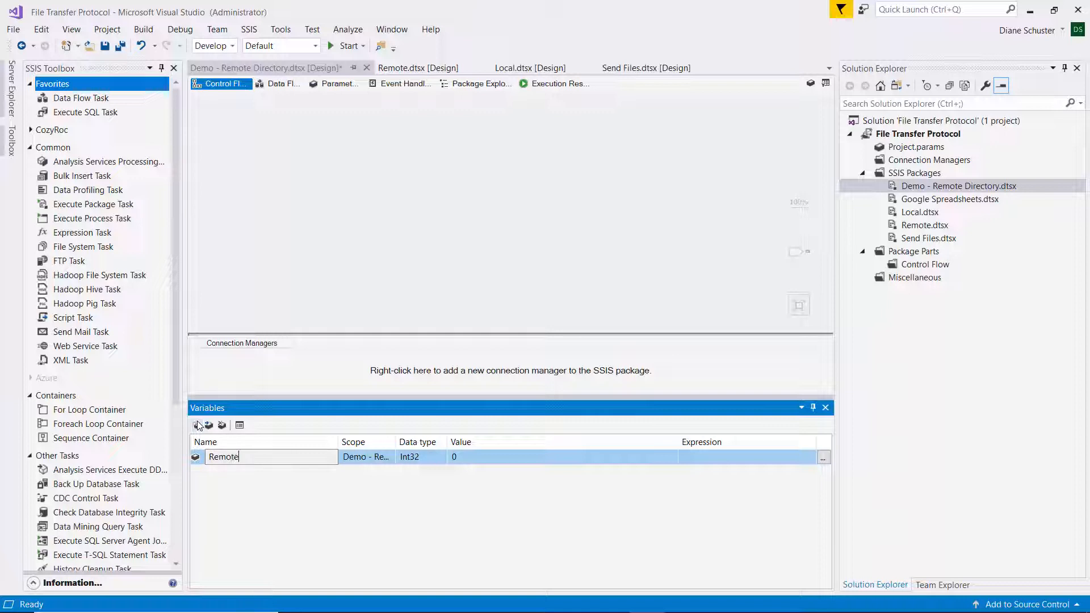
Step: Define the package variable RemotePath with data type String and value /NewDirectory
key("Tab")
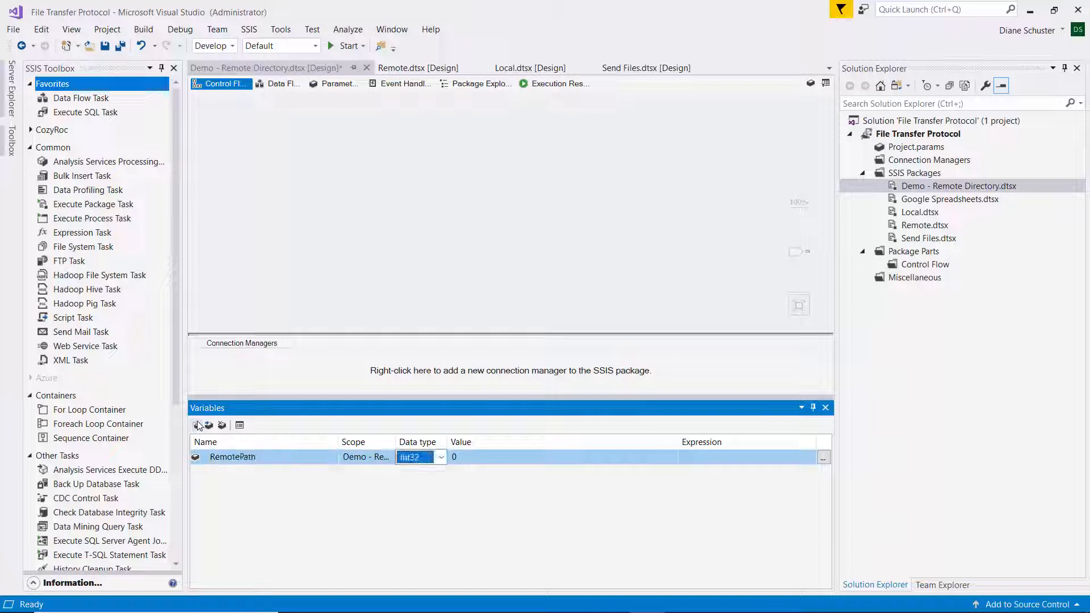
key("s")
key("Tab")
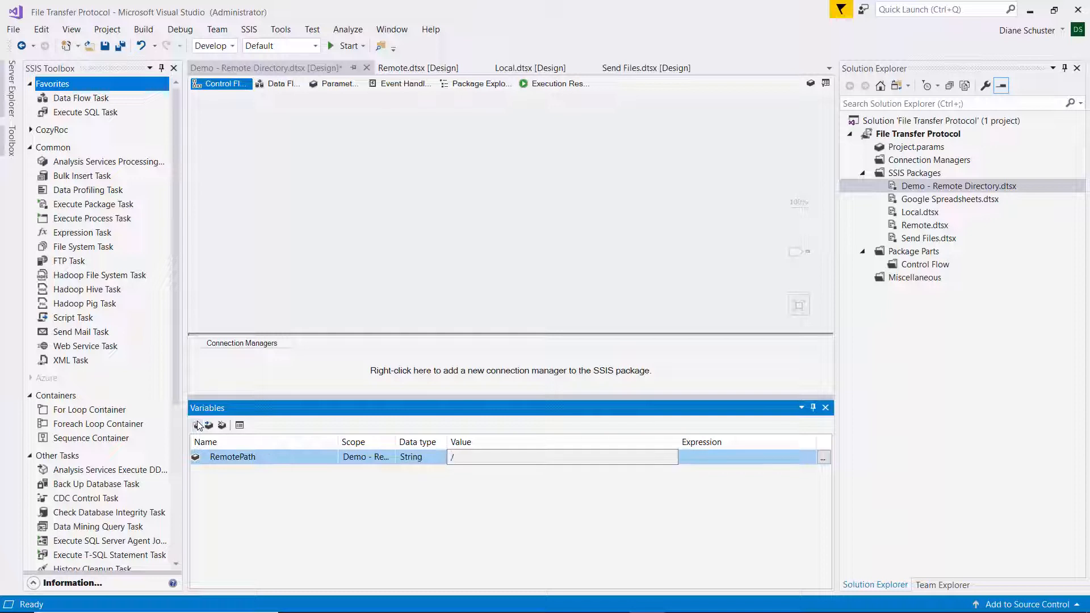
type("/NewDirectory")
key("Return")
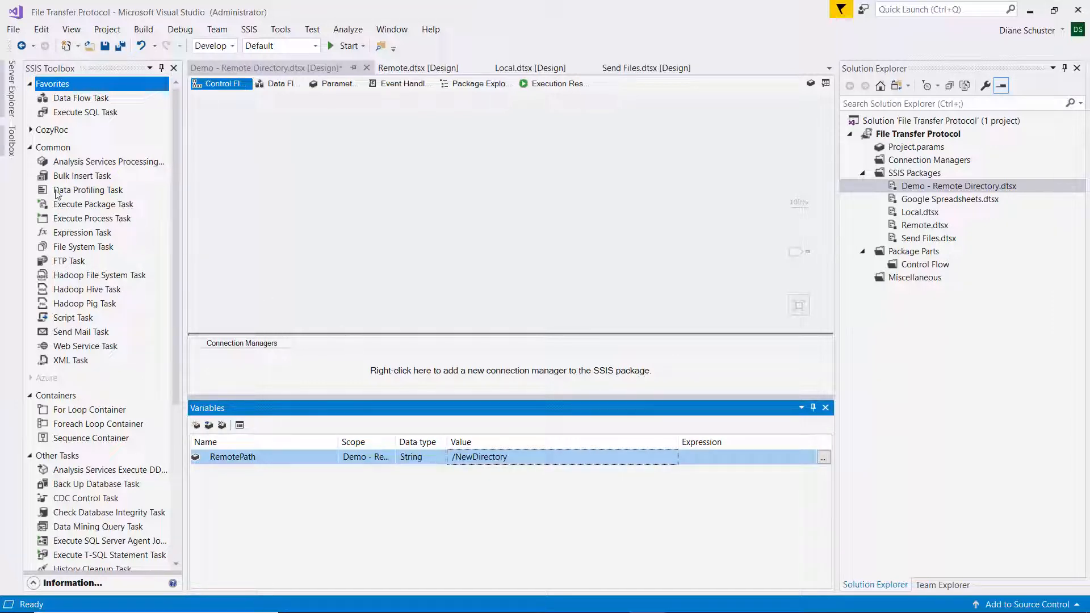
Step: Add an FTP Task to the control flow and name it "Create remote directory"
left_click_drag(61, 265, 255, 140)
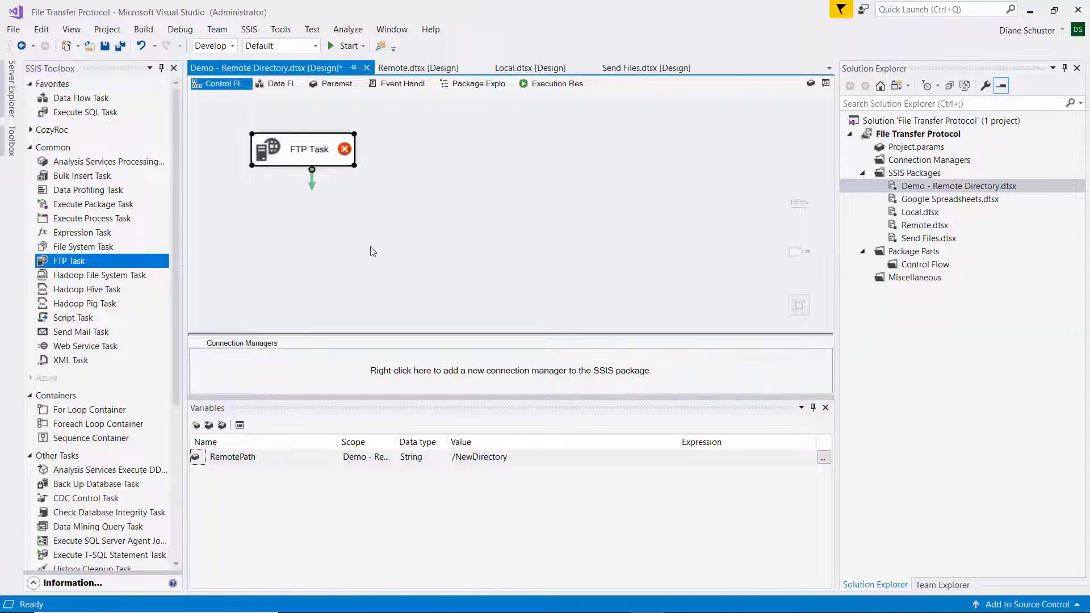
left_click(314, 149)
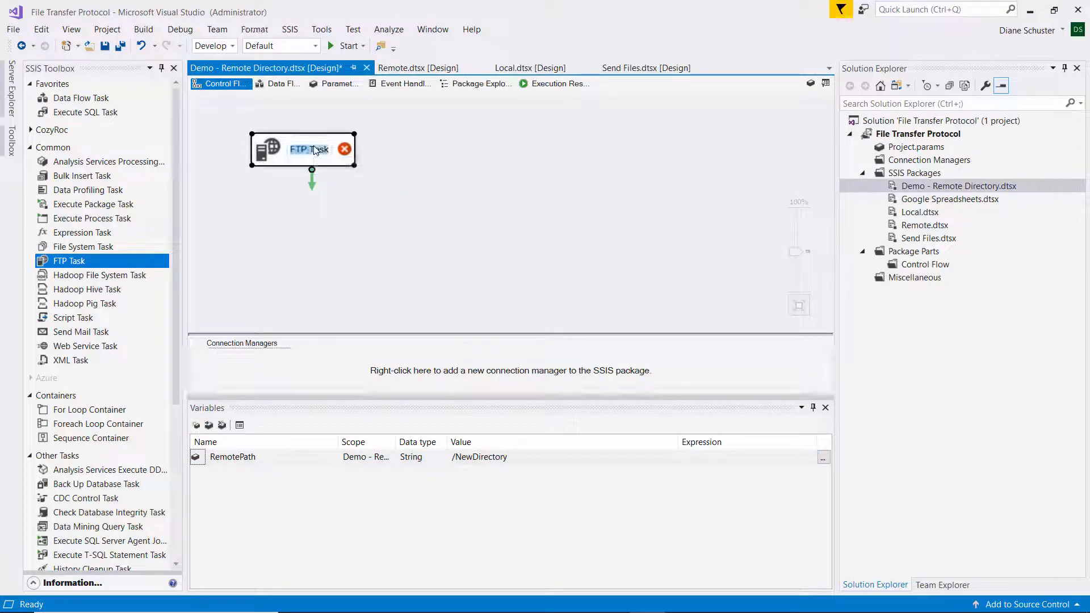
type("Creat")
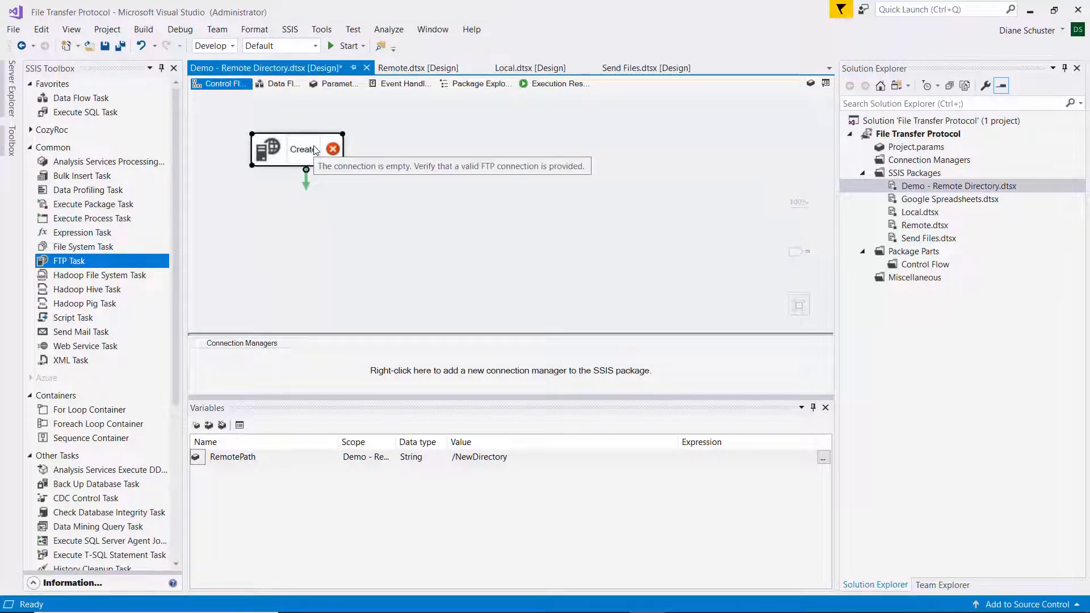
type("e remo")
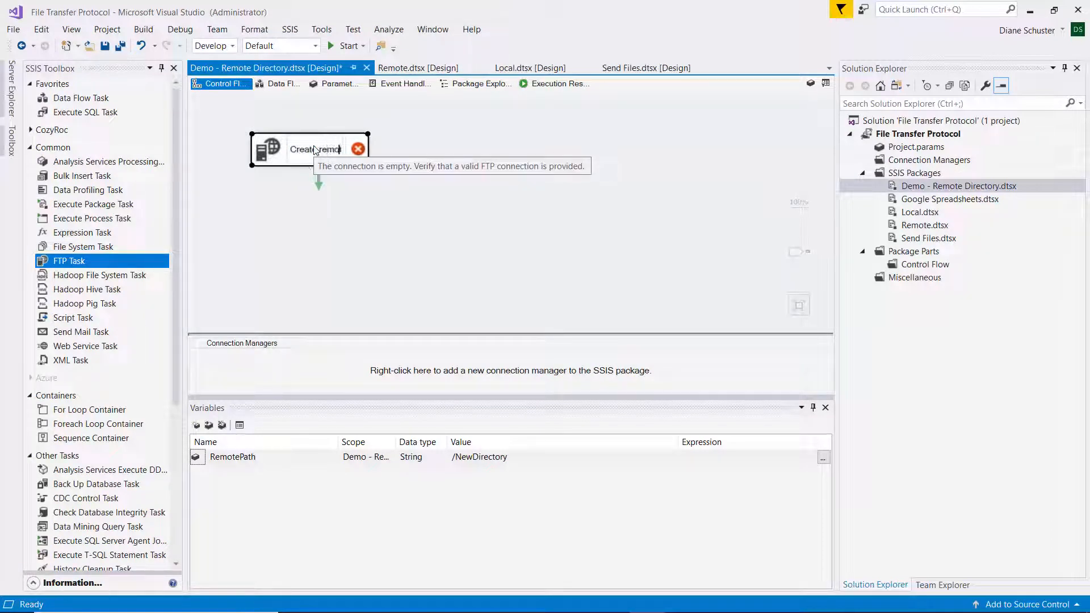
type("te directory")
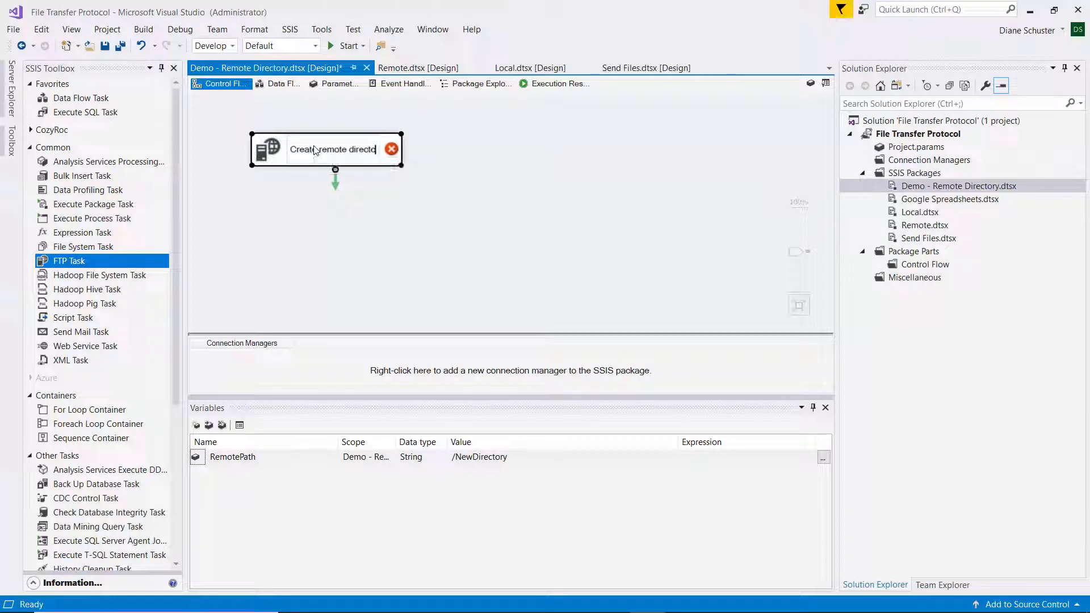
Step: Start a new FTP connection for the Create remote directory task, with server name 127.0.0.1
double_click(348, 145)
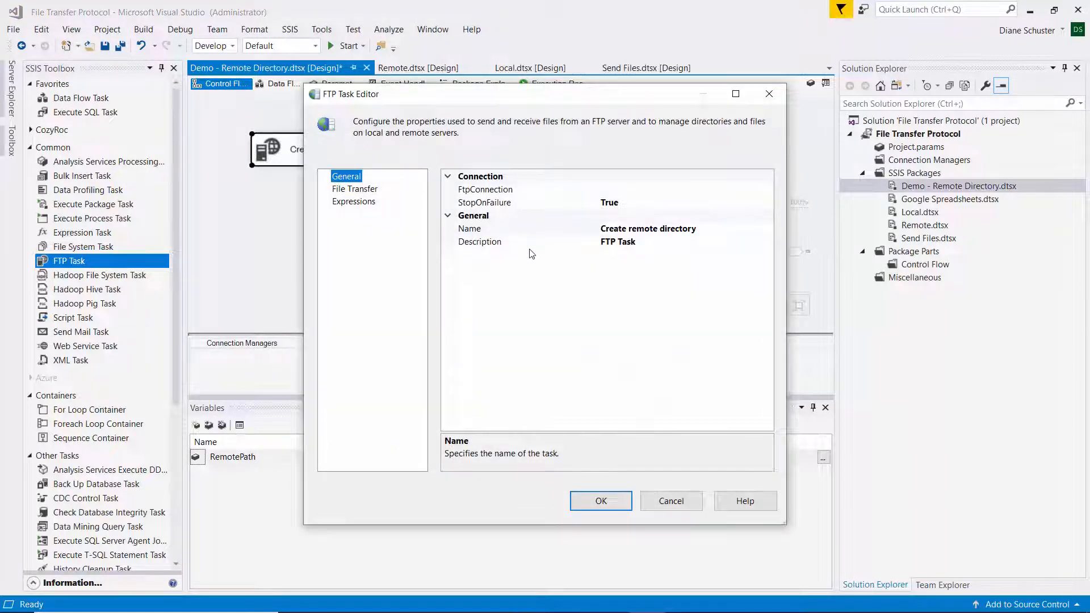
left_click(622, 188)
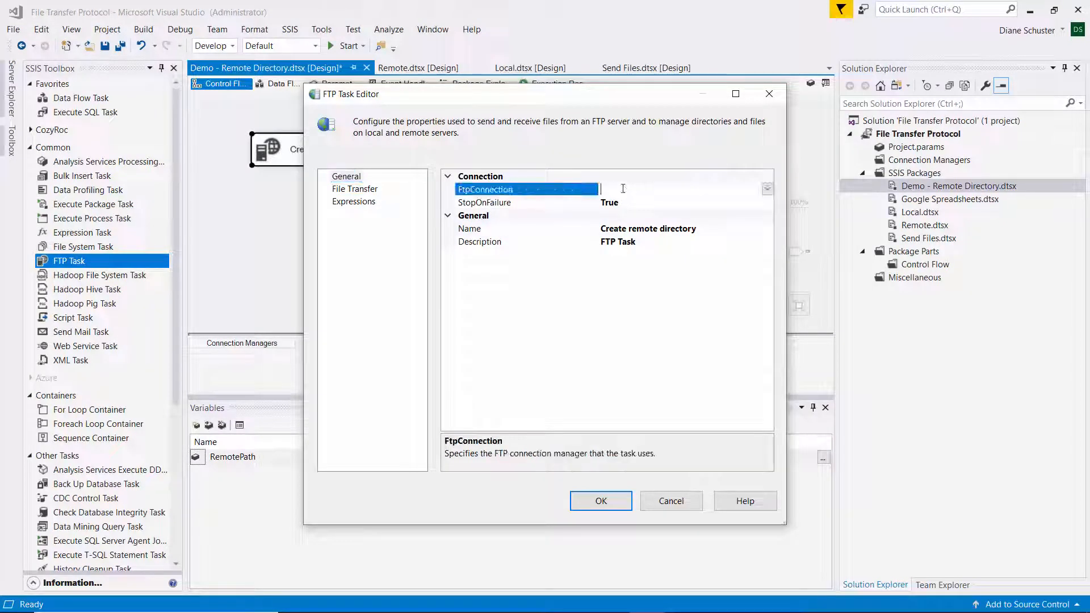
left_click(767, 190)
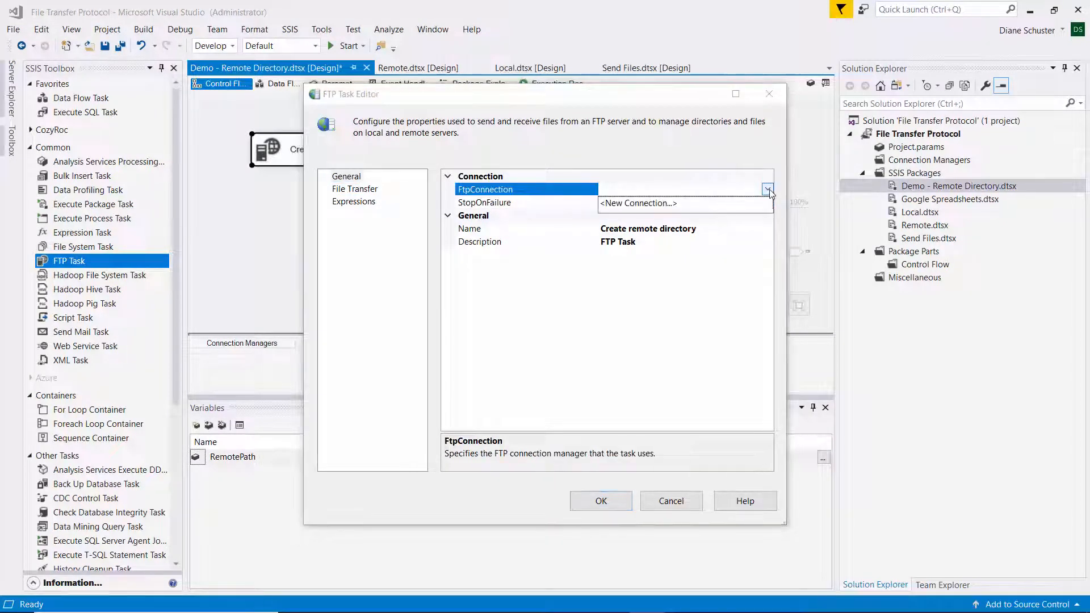
left_click(660, 203)
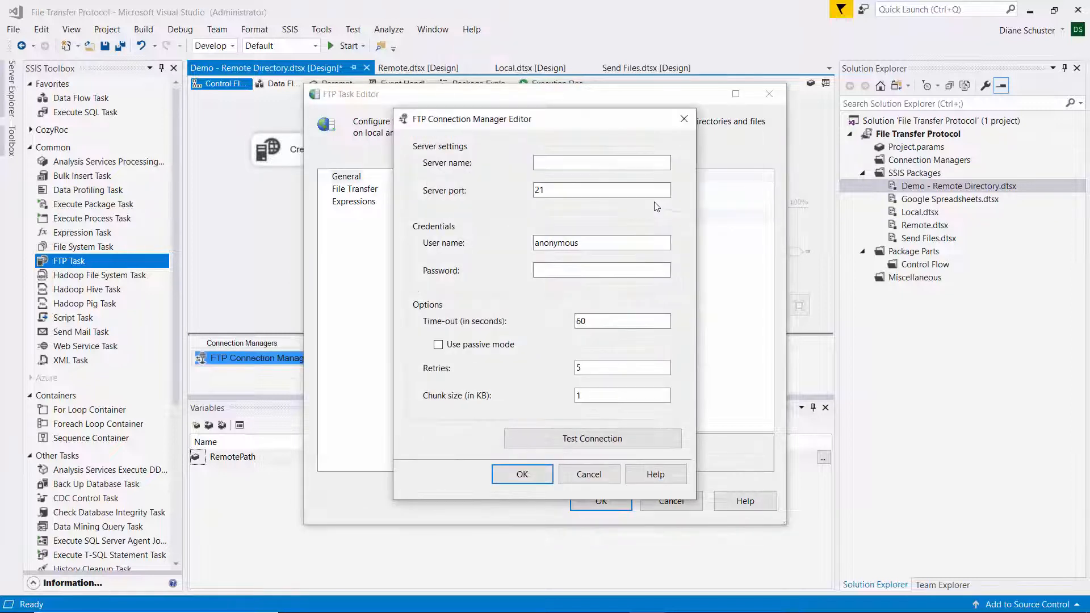
left_click(593, 163)
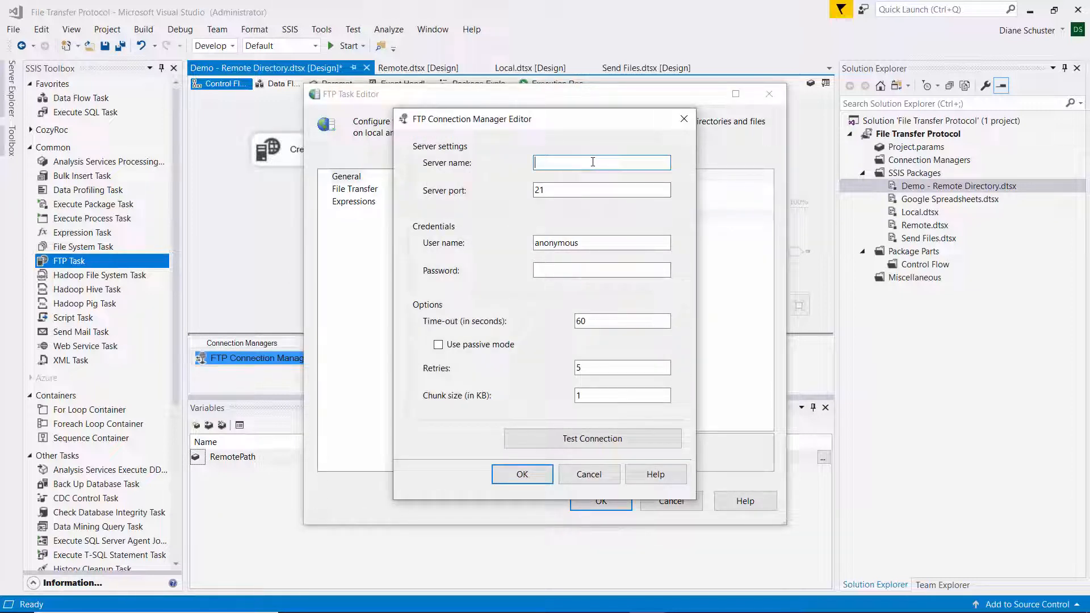
type("127.0.0.1")
key("Tab")
key("Tab")
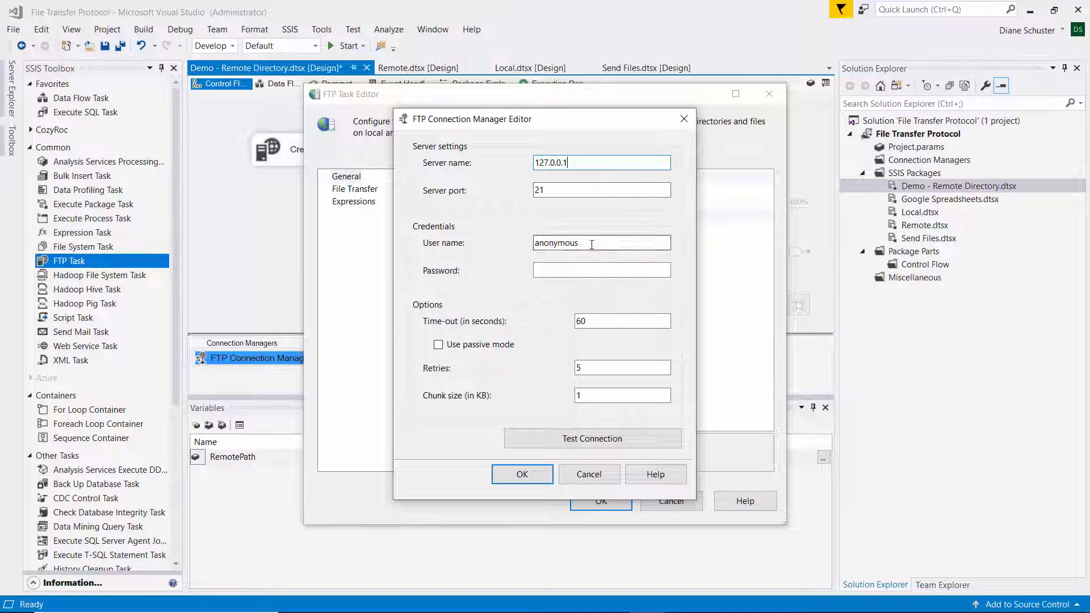
Step: Replace the anonymous user name with the account's user name and enter the account password in the FTP connection
left_click(591, 244)
left_click_drag(591, 245, 534, 245)
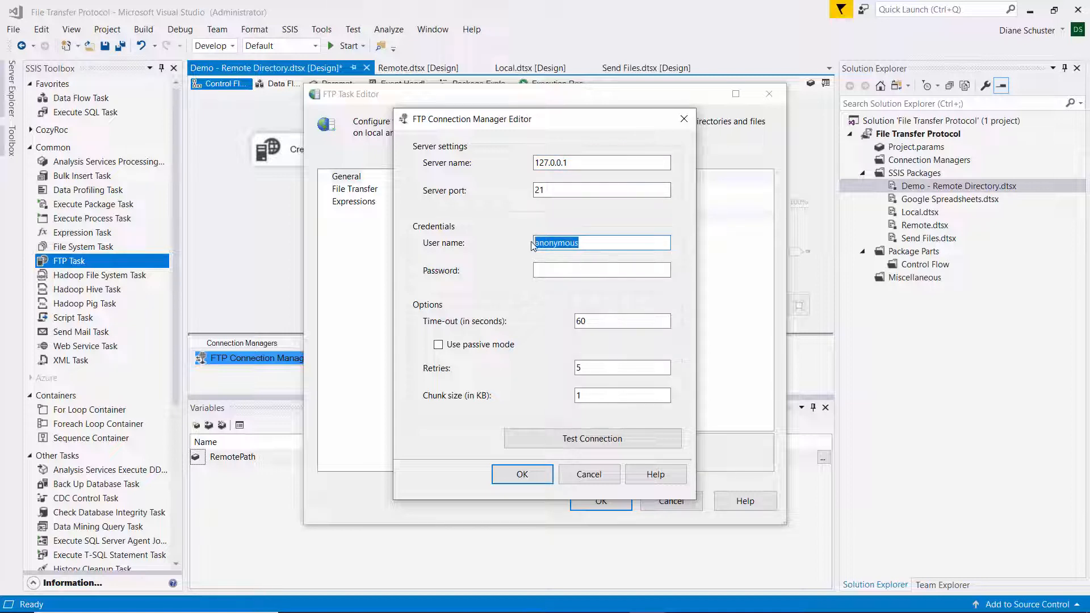
type("Diane")
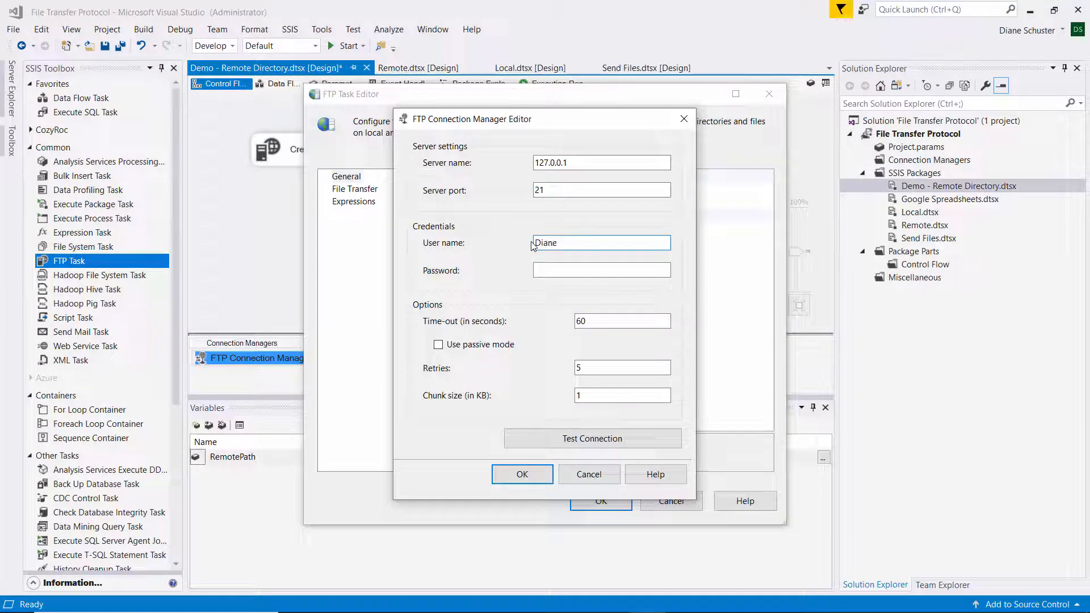
key("Tab")
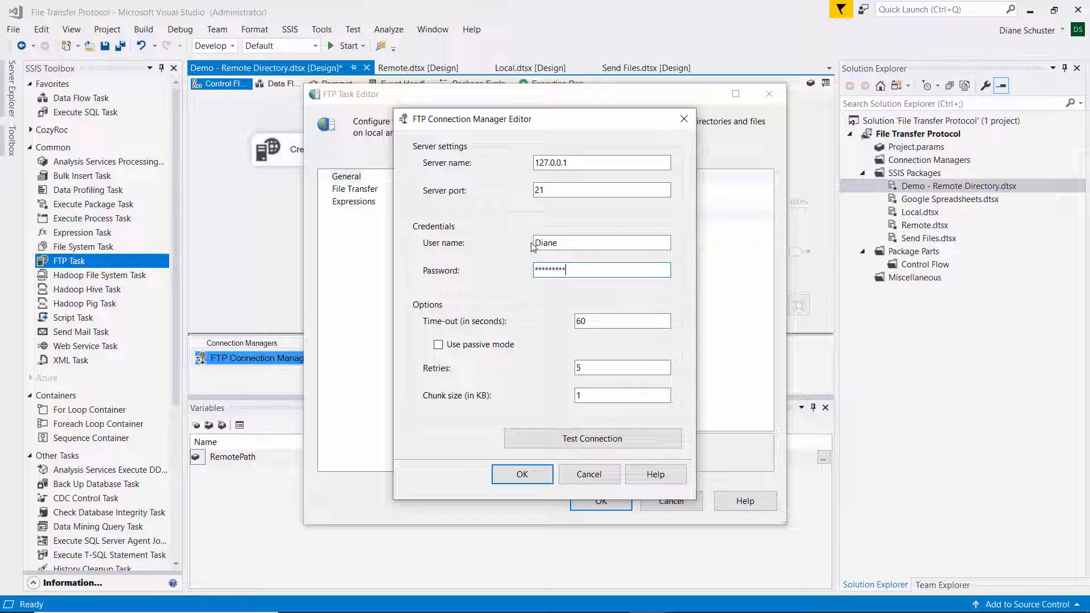
Step: Test the FTP connection and accept its settings as the task's connection manager
left_click(611, 441)
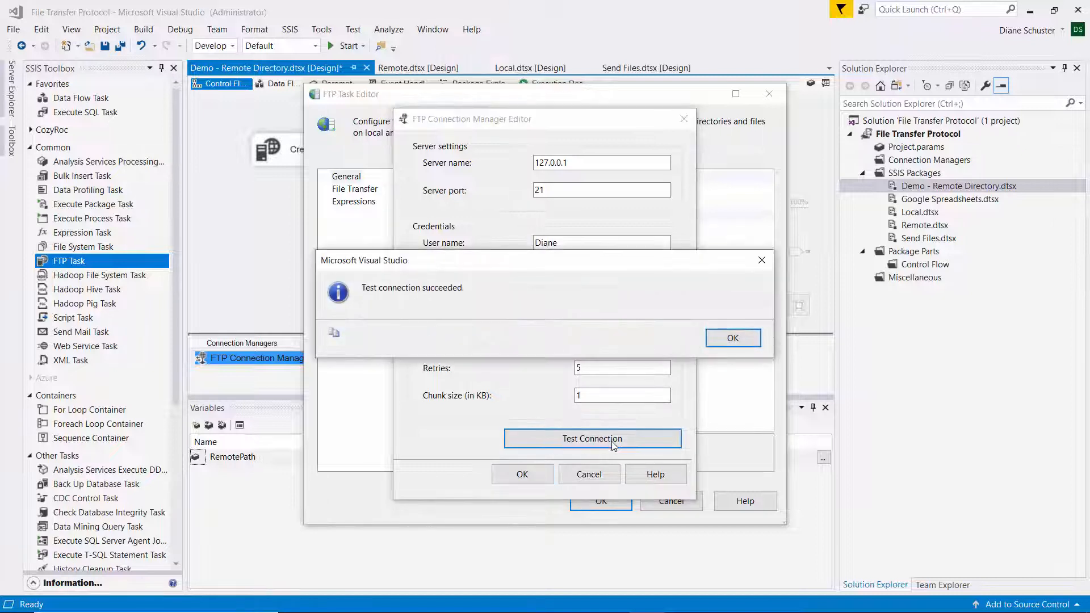
left_click(759, 337)
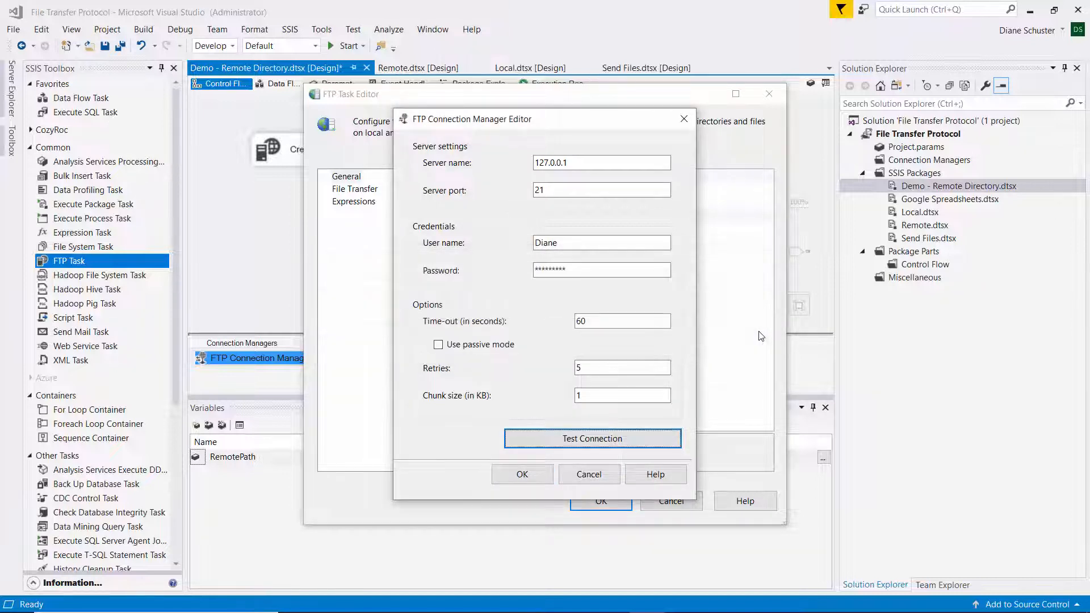
left_click(522, 474)
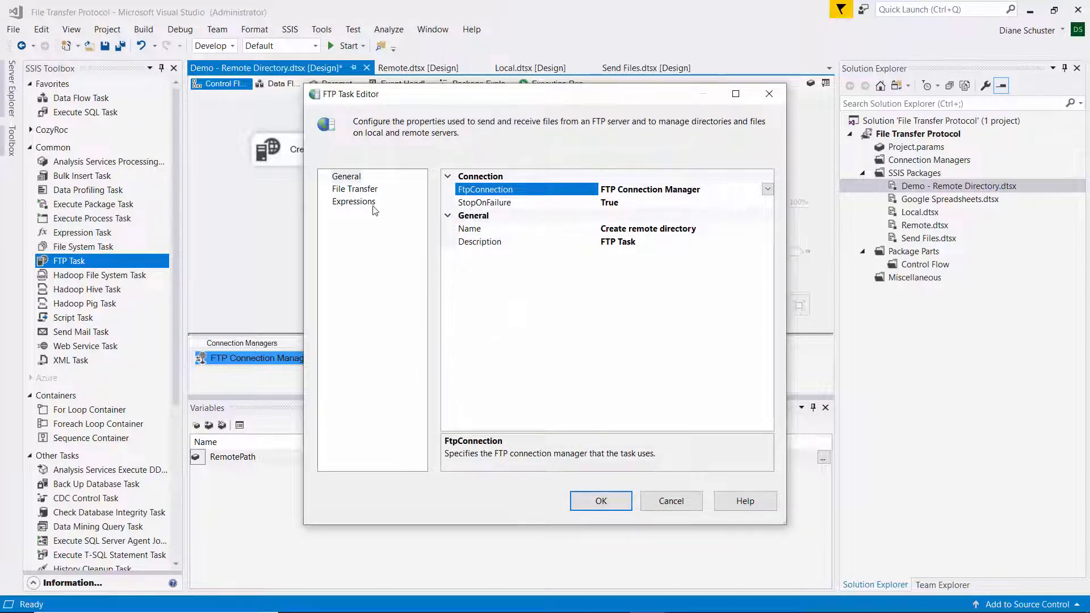
Step: Set the FTP task's file transfer operation to Create remote directory
left_click(356, 189)
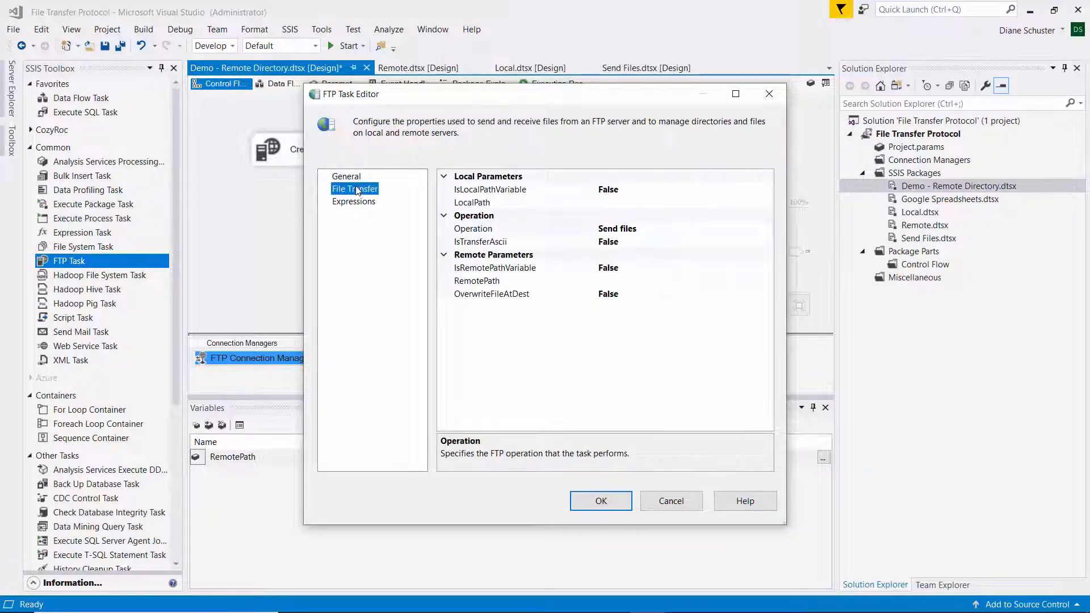
left_click(664, 232)
left_click(768, 229)
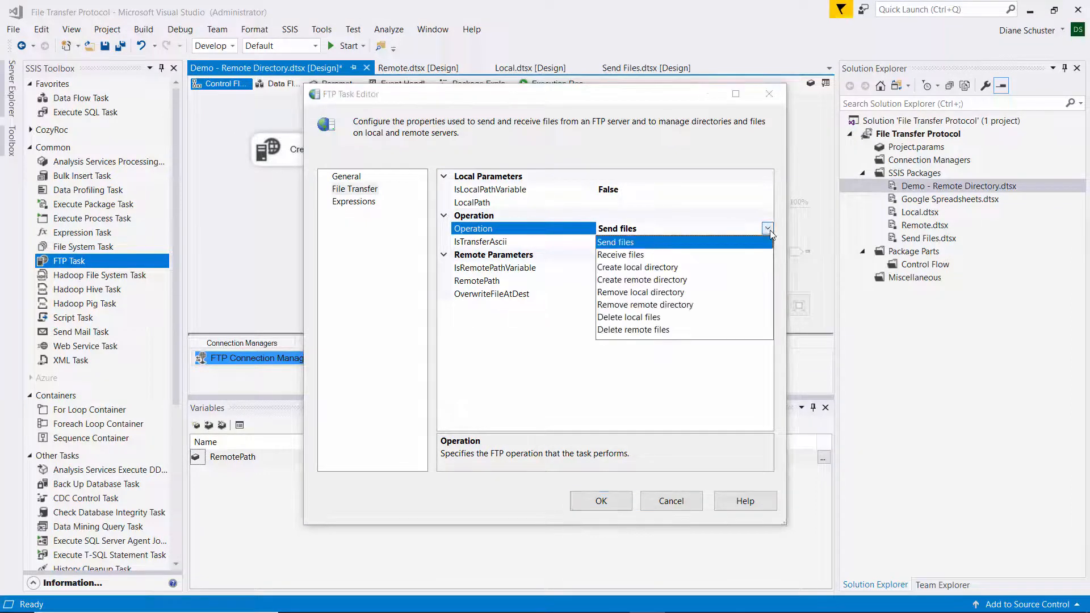
left_click(670, 281)
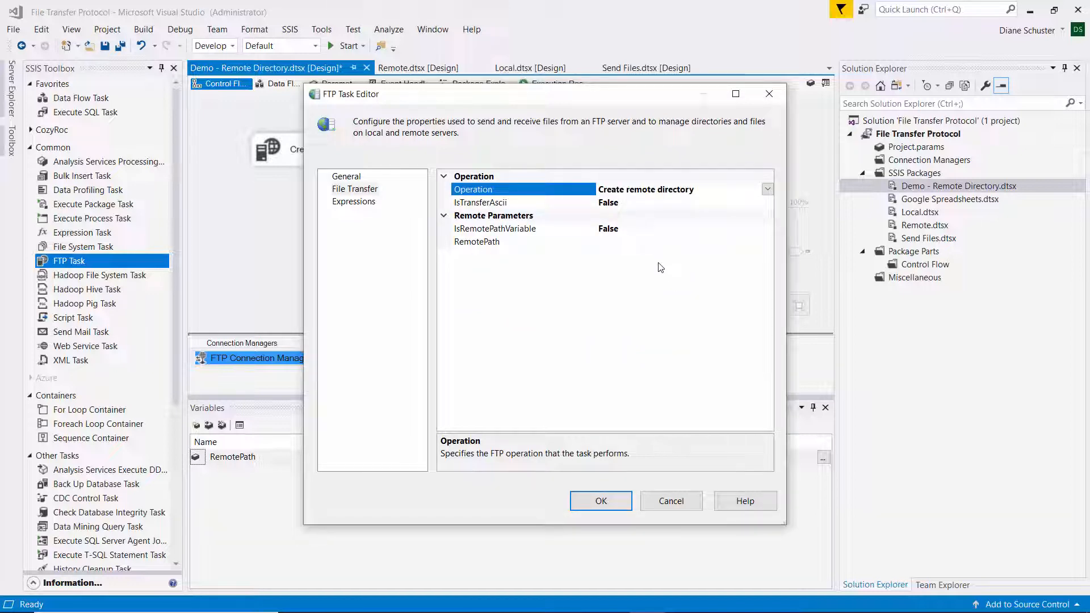
Step: Set IsRemotePathVariable to True with User::RemotePath as the remote variable, and apply the task settings
left_click(631, 229)
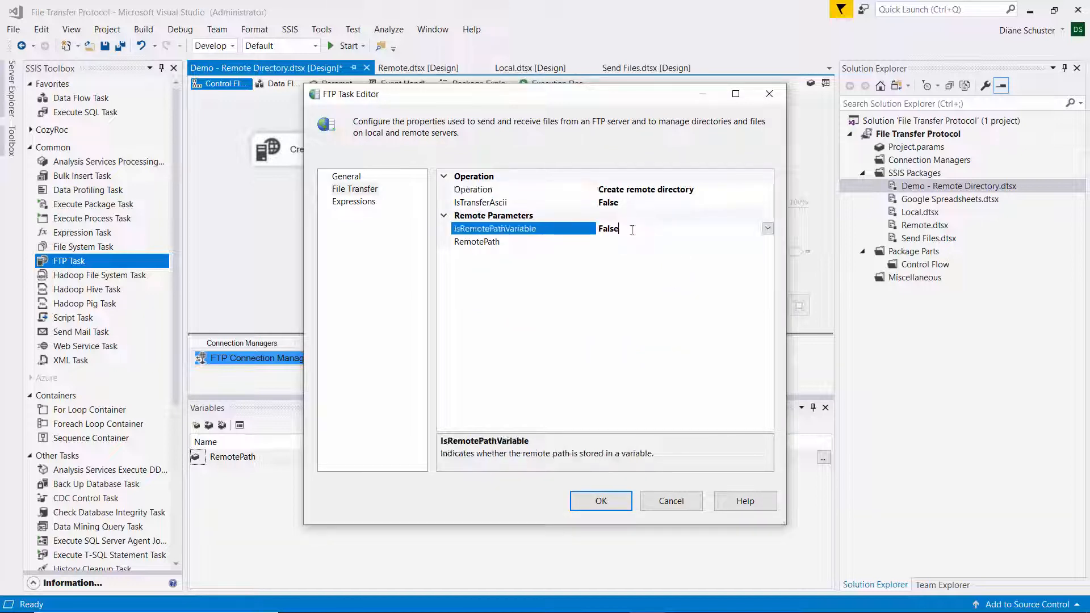
left_click(767, 229)
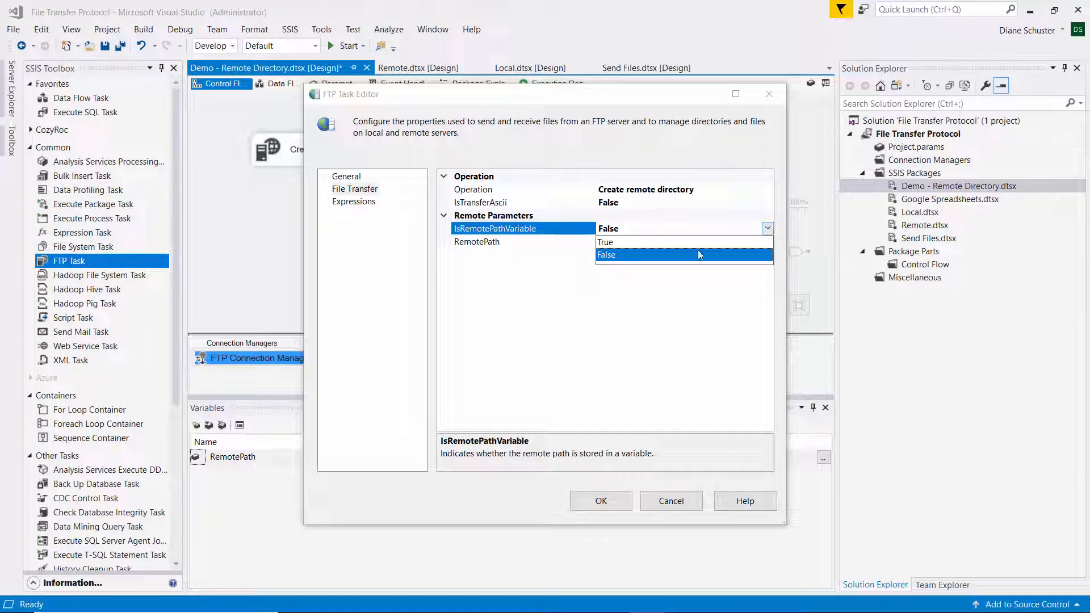
left_click(630, 243)
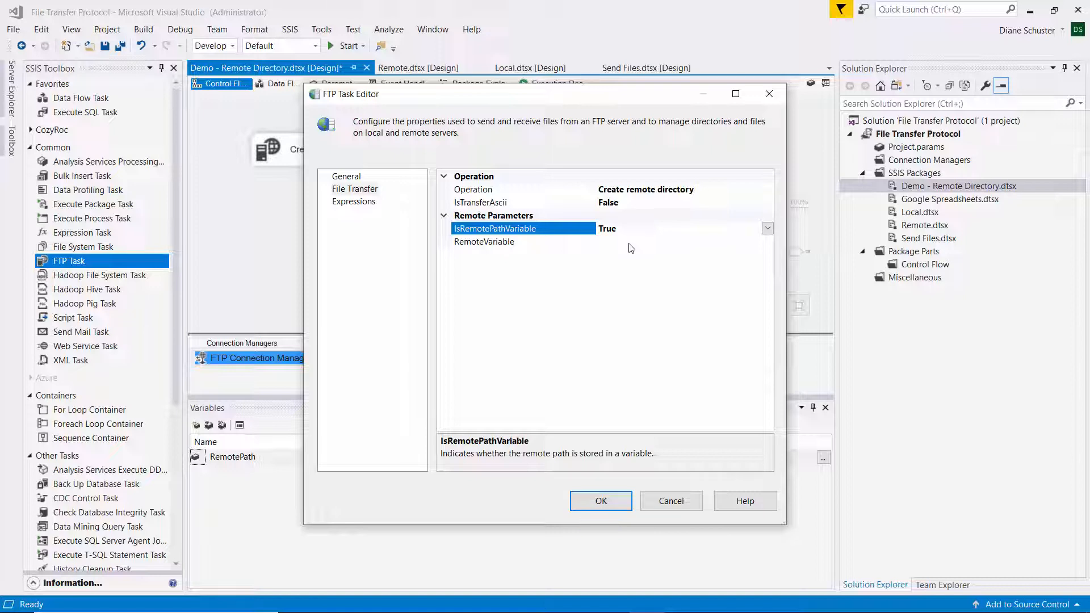
left_click(627, 247)
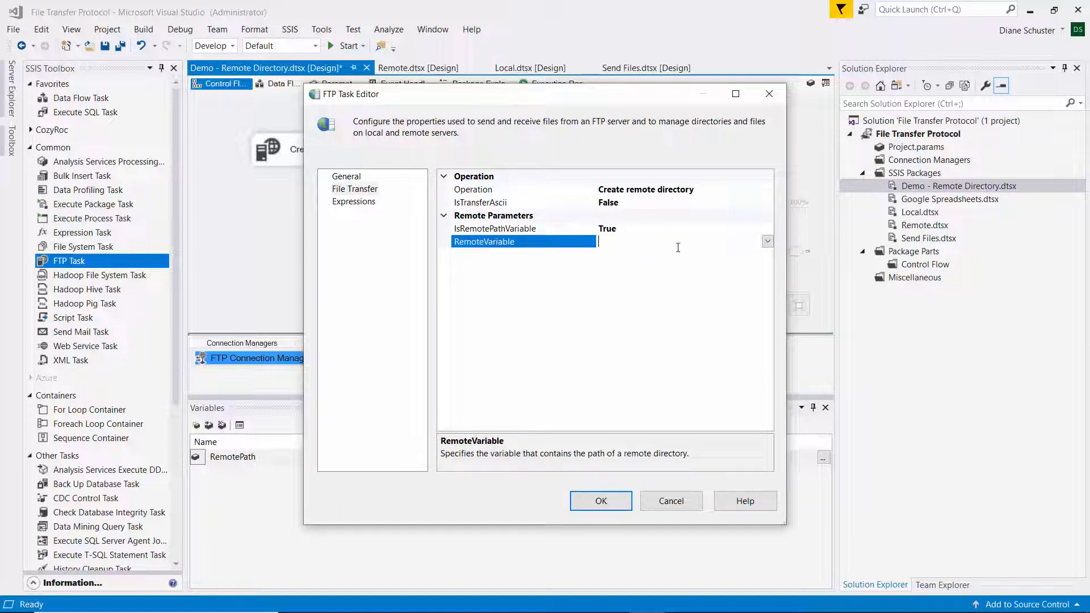
left_click(767, 242)
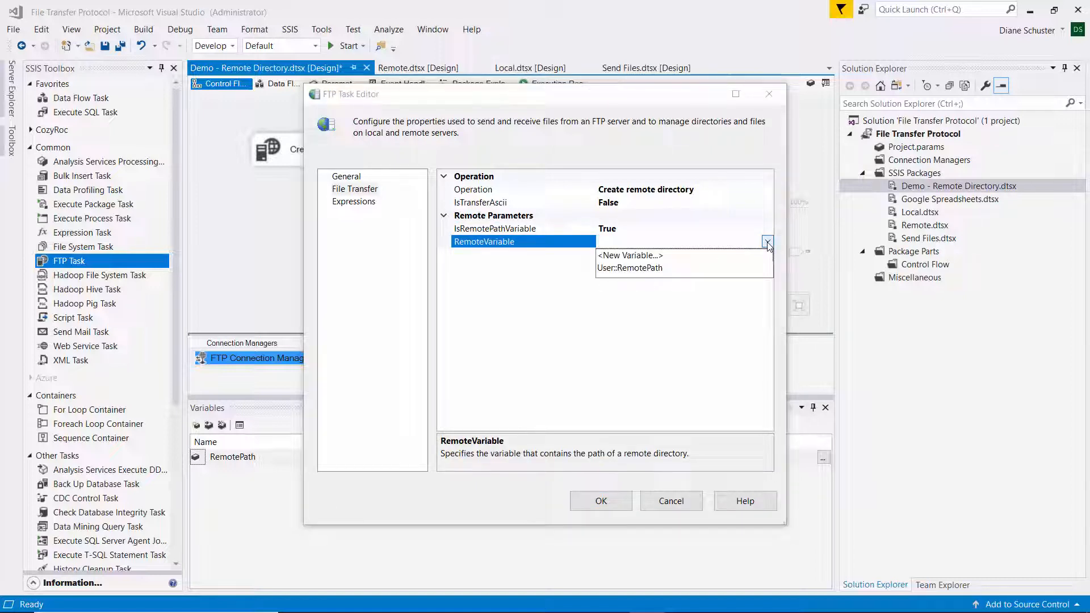
left_click(647, 275)
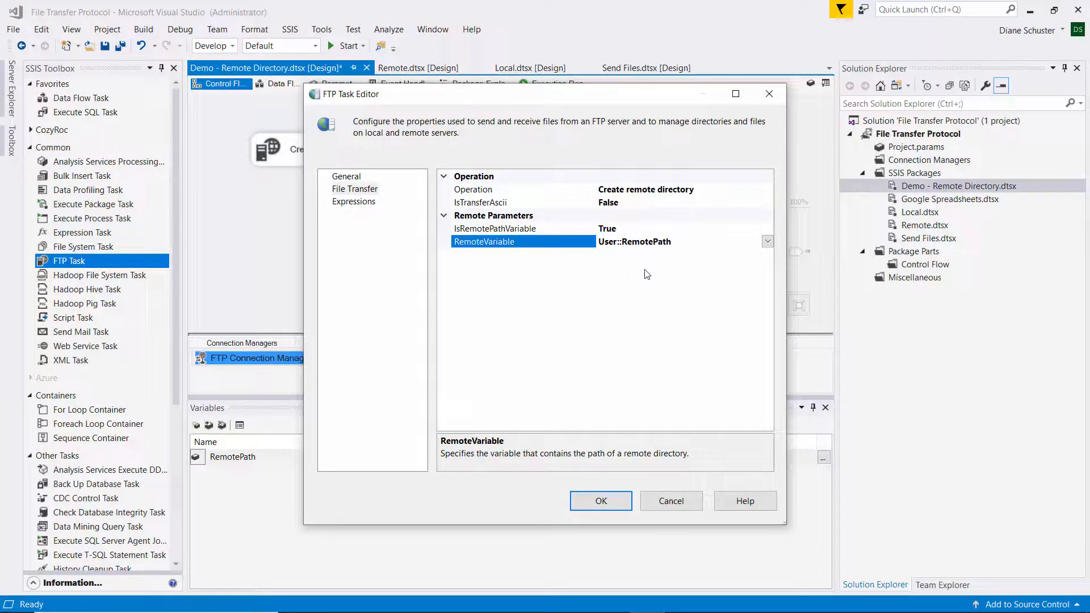
left_click(616, 504)
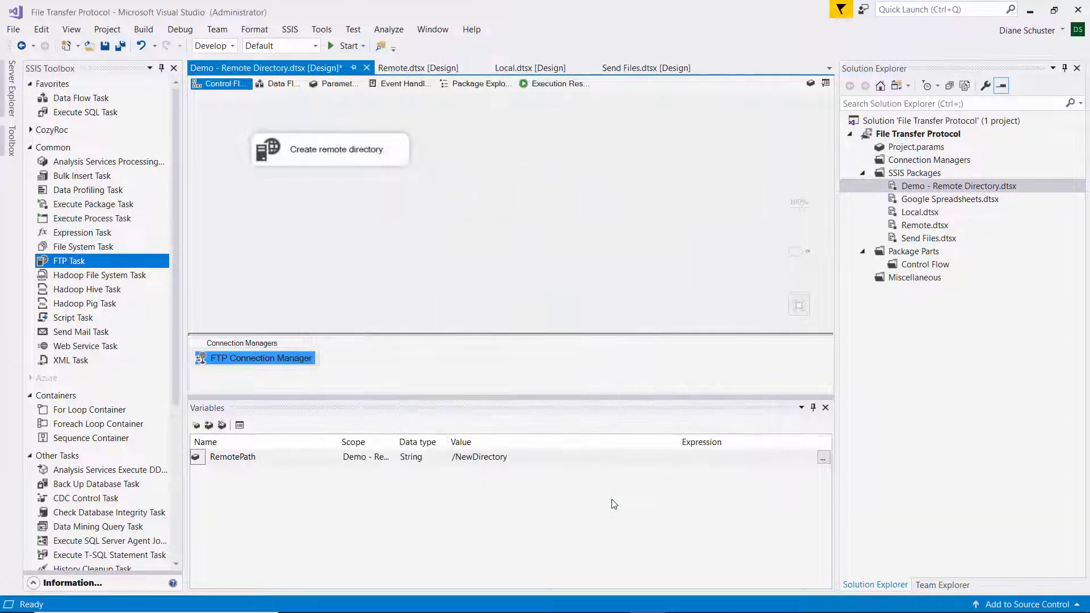
Step: Save all files and execute the Demo - Remote Directory.dtsx package, stopping the debug run at the end
left_click(120, 47)
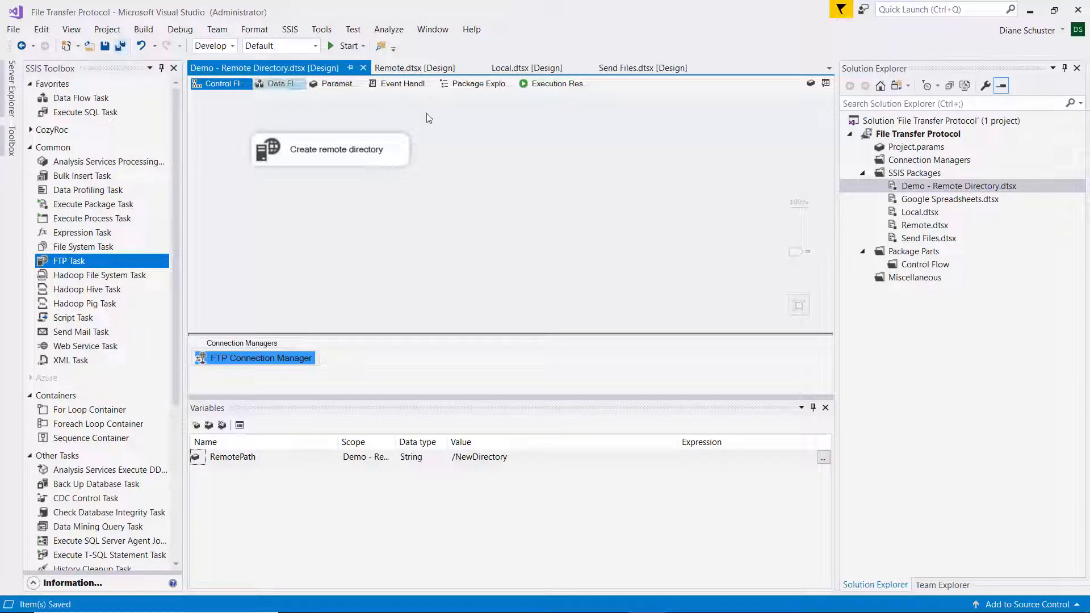
right_click(919, 187)
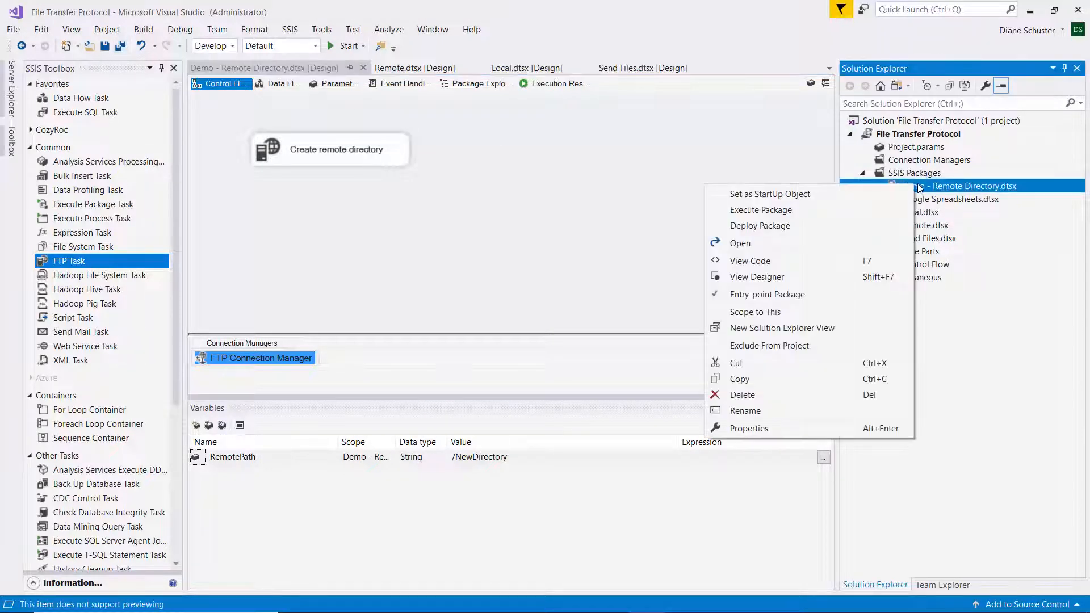
left_click(776, 214)
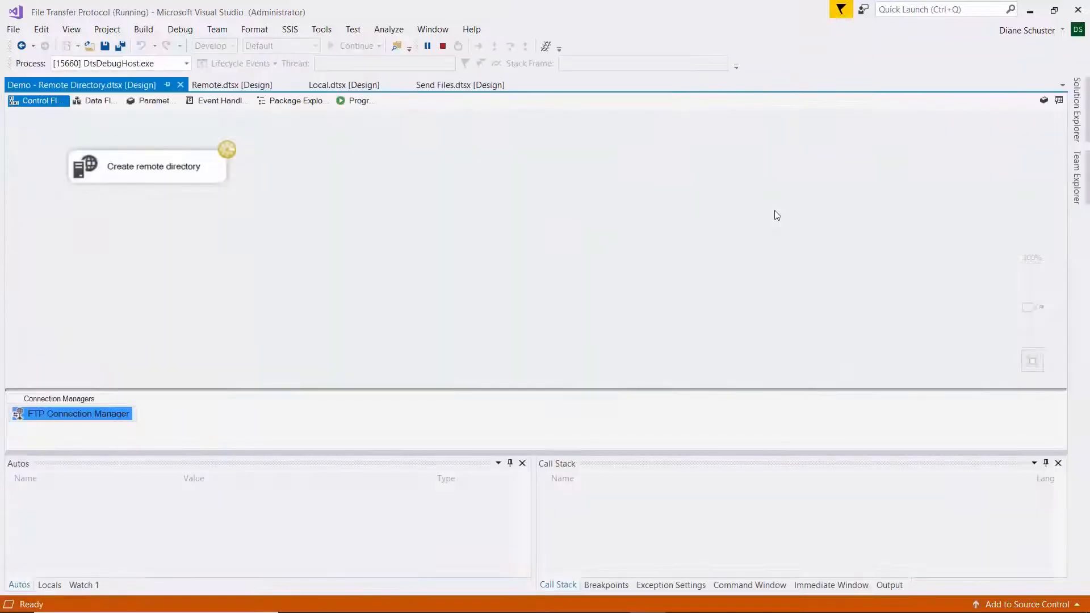
left_click(442, 46)
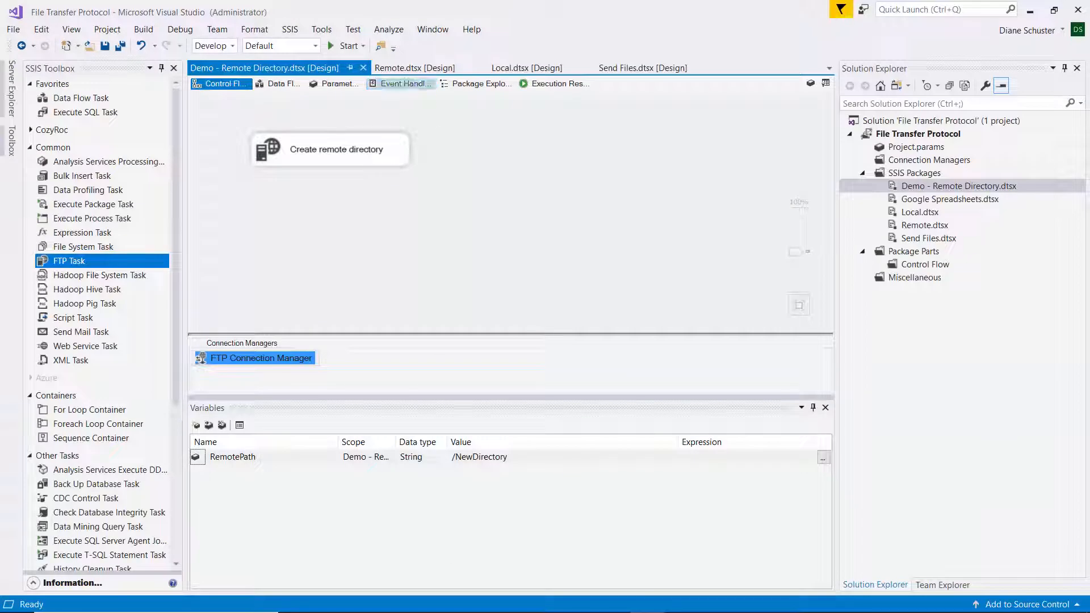
Step: Switch to File Explorer and check the FtpRoot folder for the NewDirectory folder
left_click(505, 600)
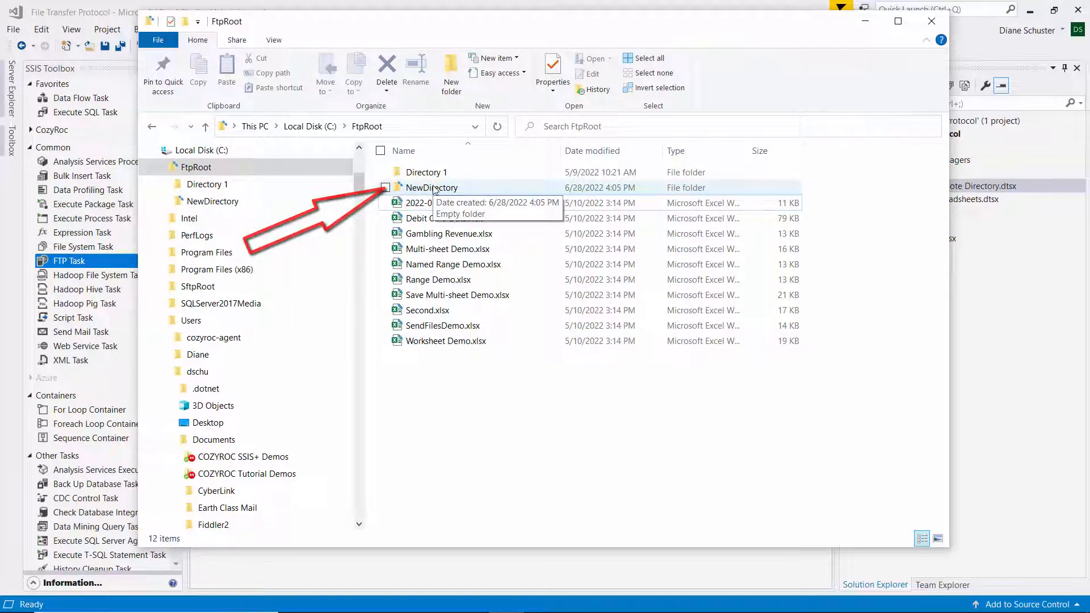
Step: Return to Visual Studio and delete the Create remote directory task from the package's control flow
left_click(864, 25)
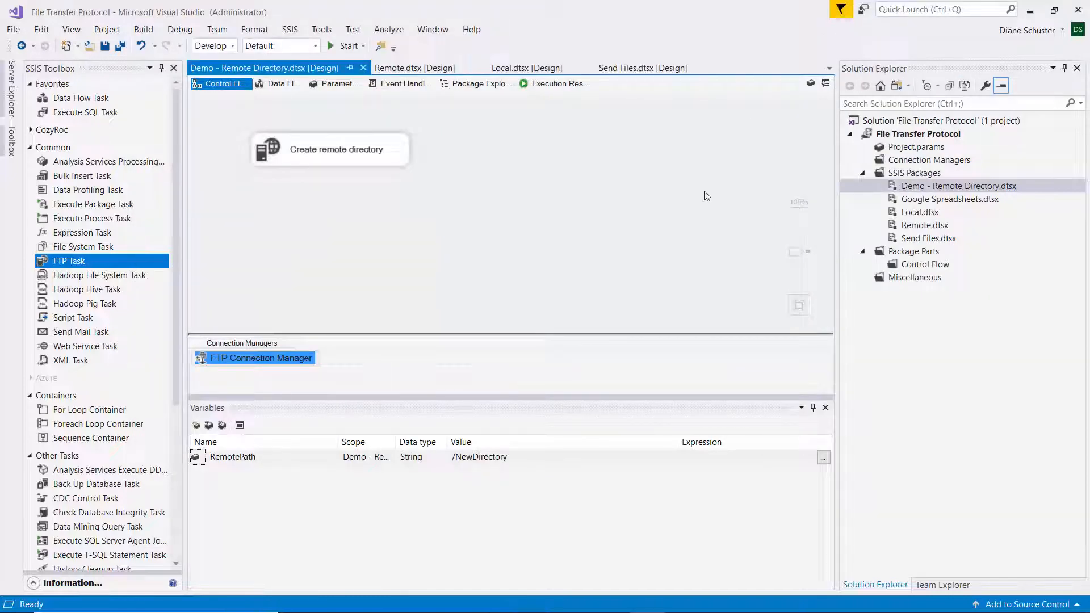
left_click(380, 141)
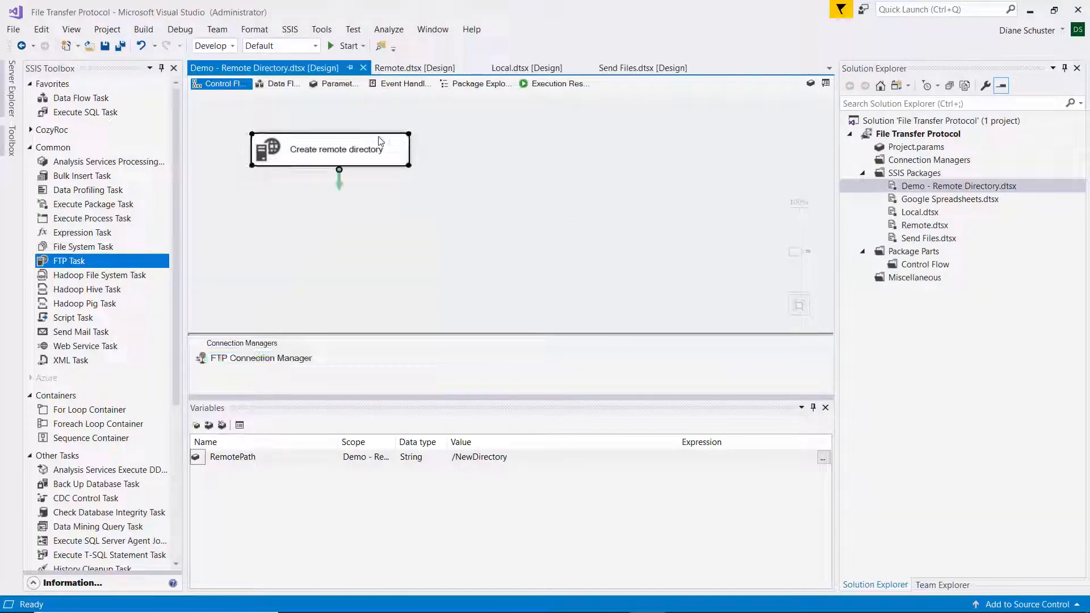
key("Delete")
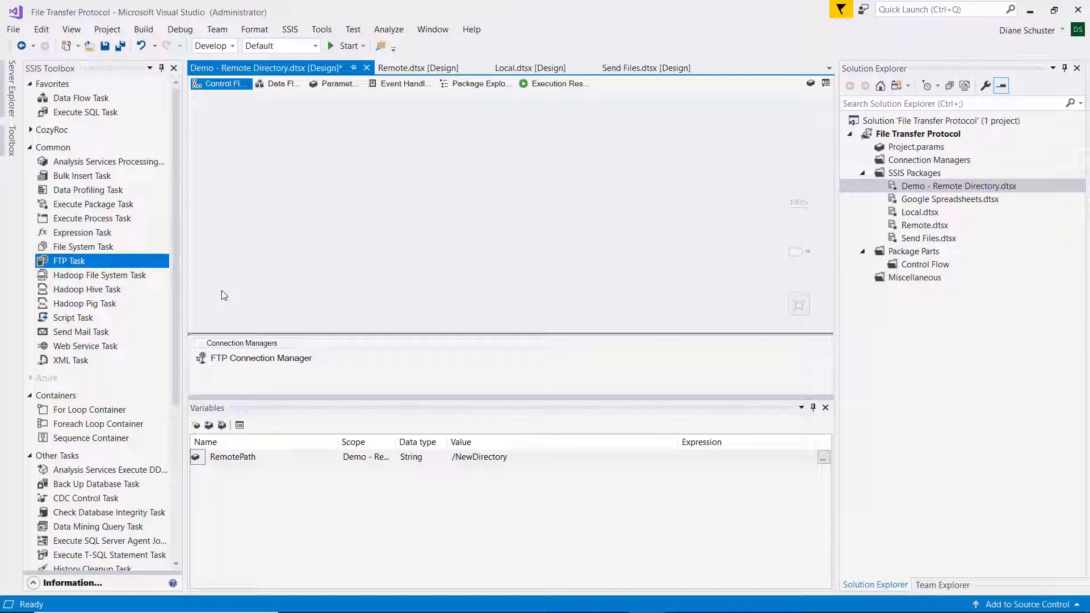
Step: Add an FTP Task to the control flow and name it Remove remote directory
left_click_drag(80, 260, 284, 143)
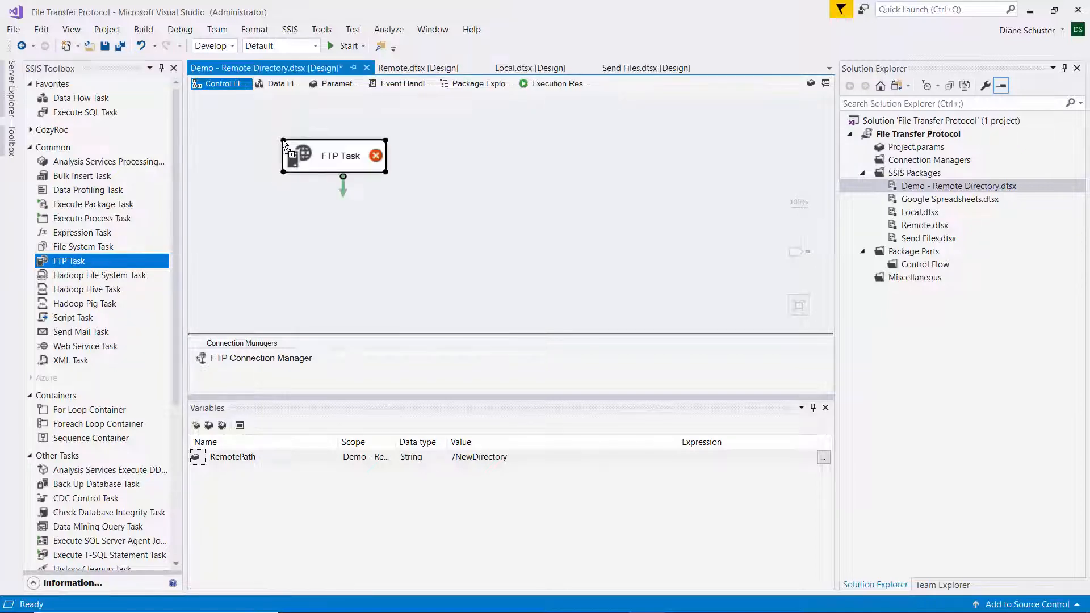
left_click(353, 157)
type("Rem")
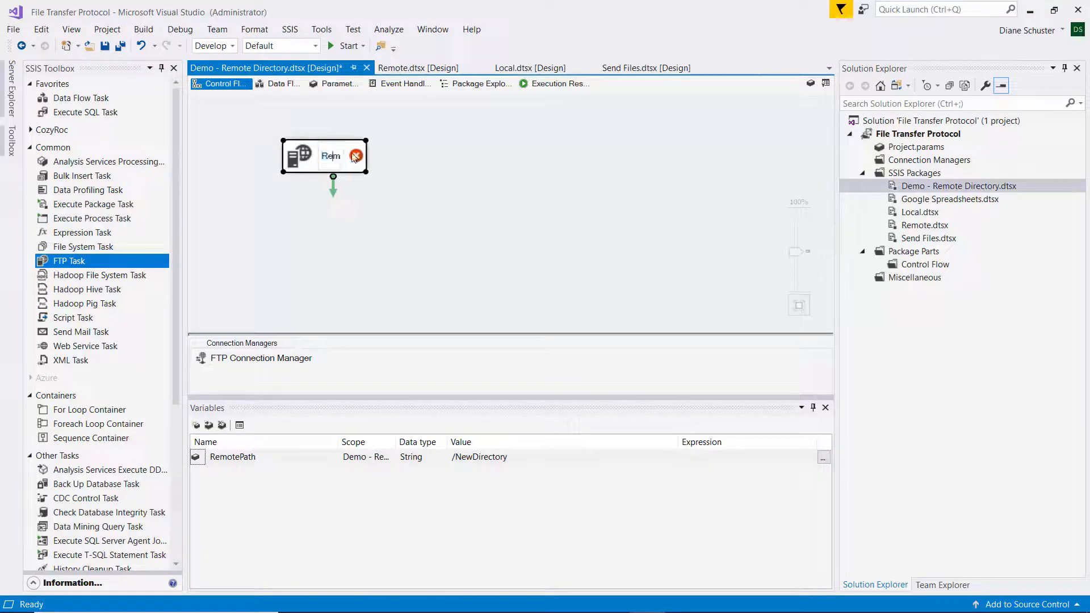
type("ove")
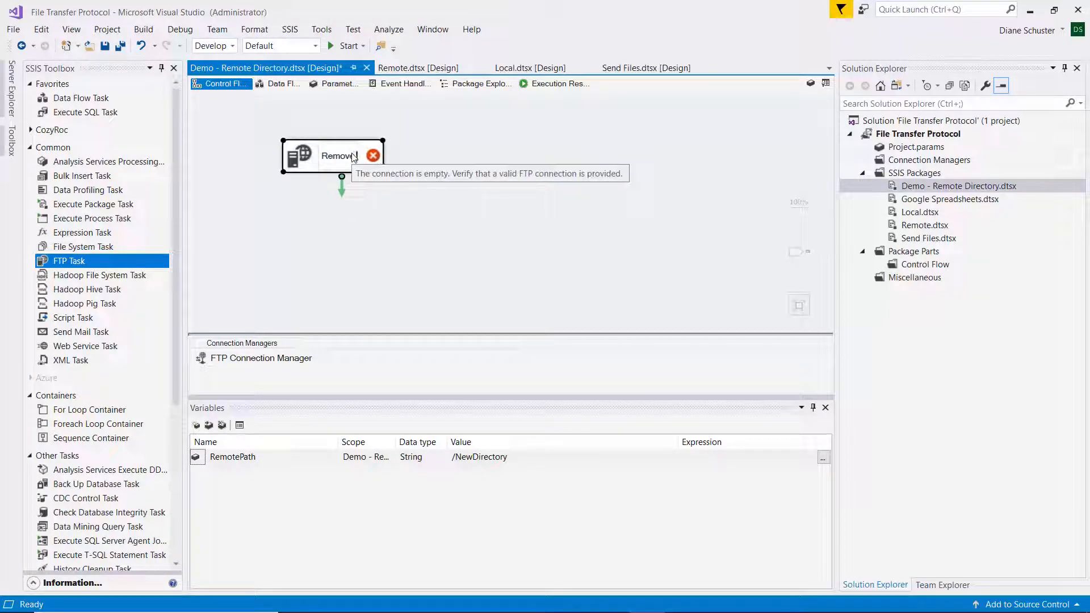
type(" remote directory")
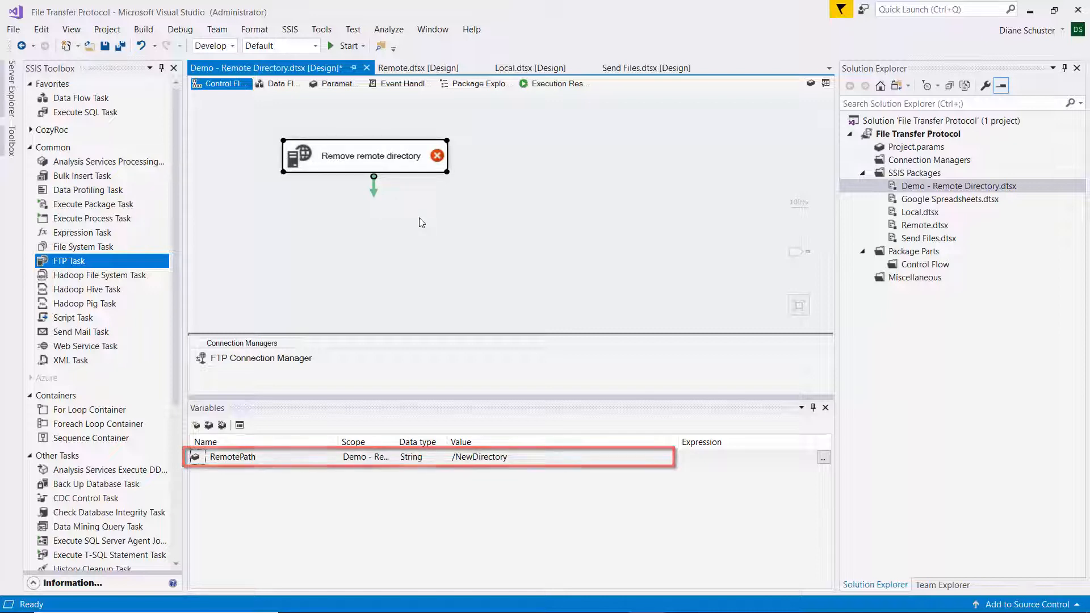
Step: Set the Remove remote directory task's FtpConnection to FTP Connection Manager
double_click(406, 145)
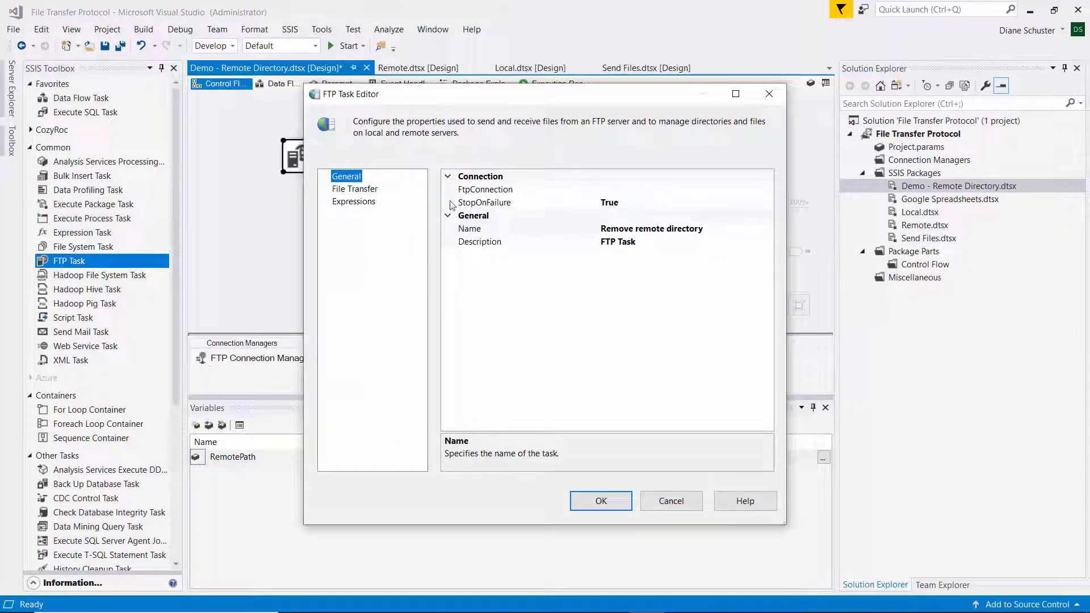
left_click(620, 191)
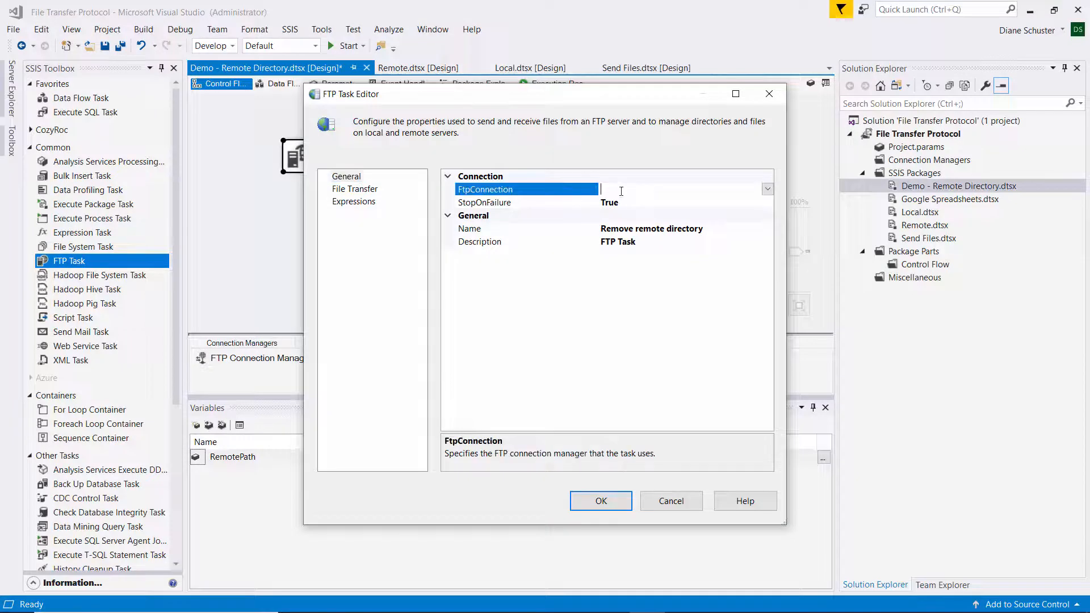
left_click(767, 189)
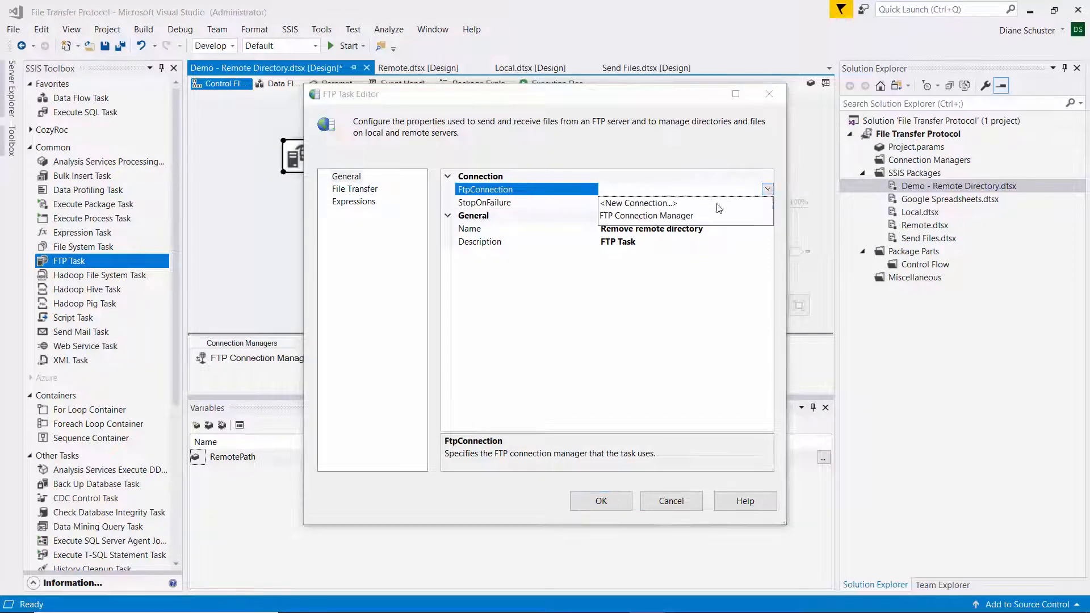
left_click(682, 216)
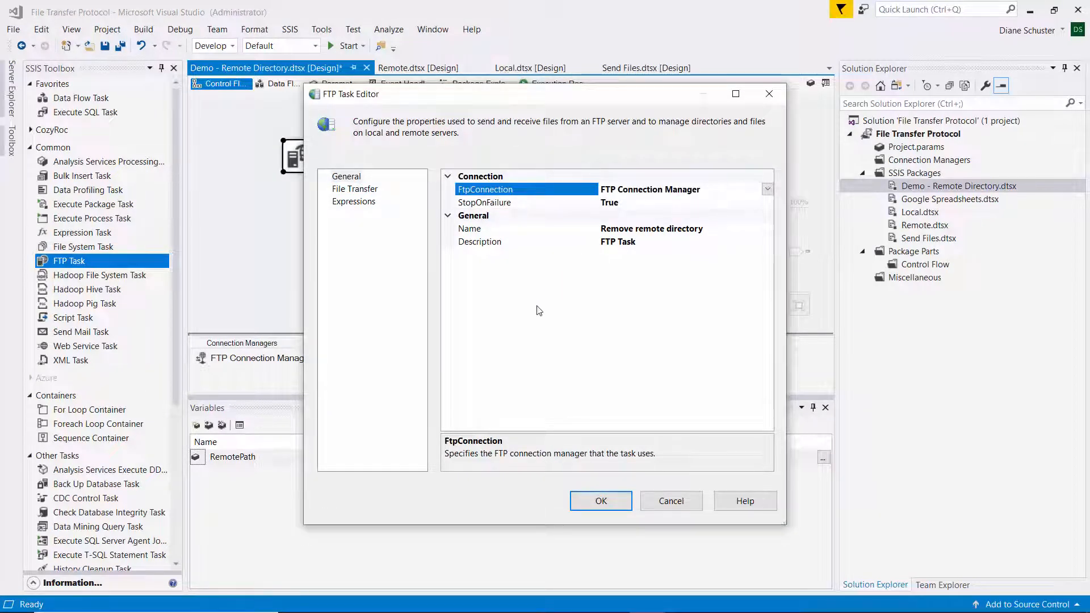
Step: Set the task's file transfer operation to Remove remote directory
left_click(365, 191)
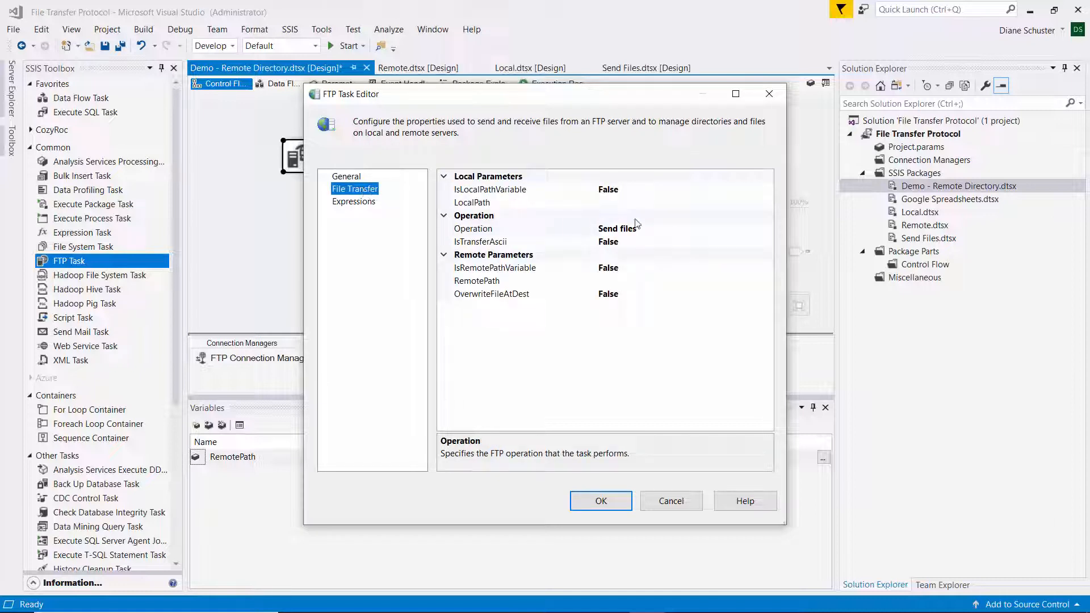
left_click(670, 228)
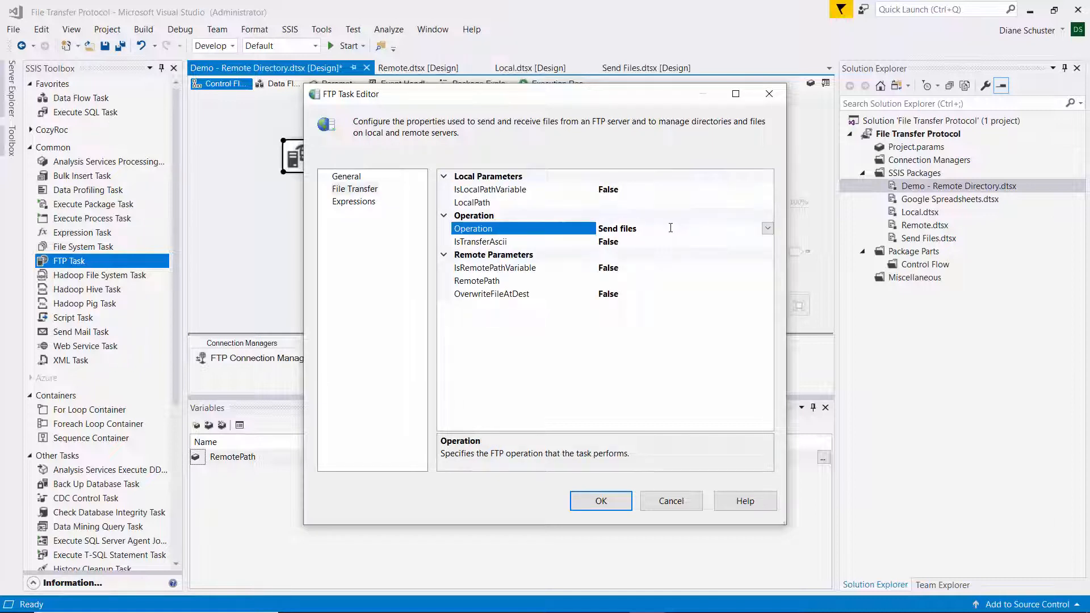
left_click(767, 229)
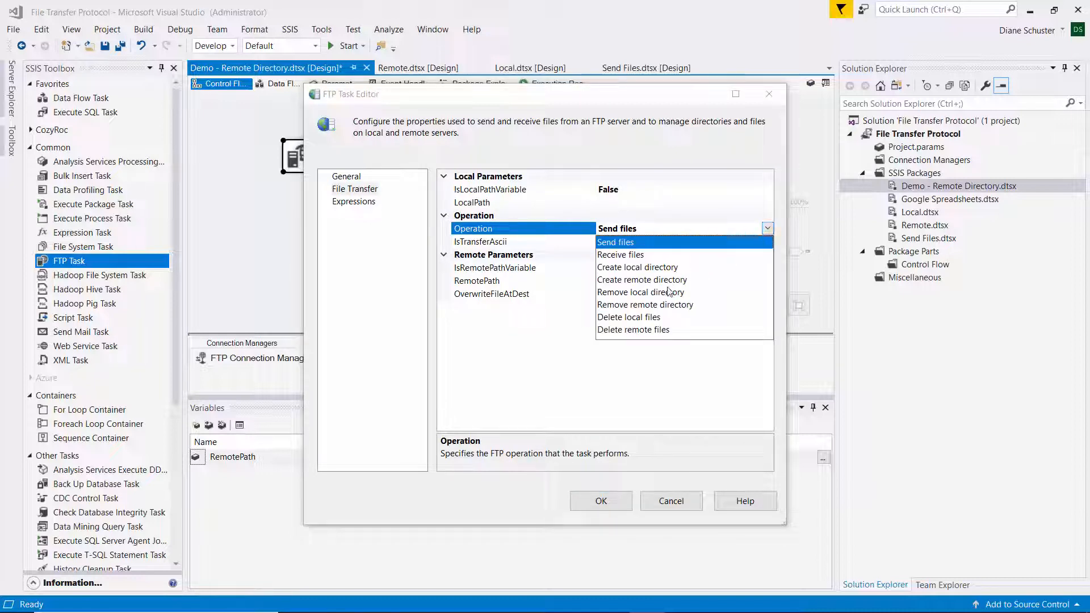
left_click(645, 305)
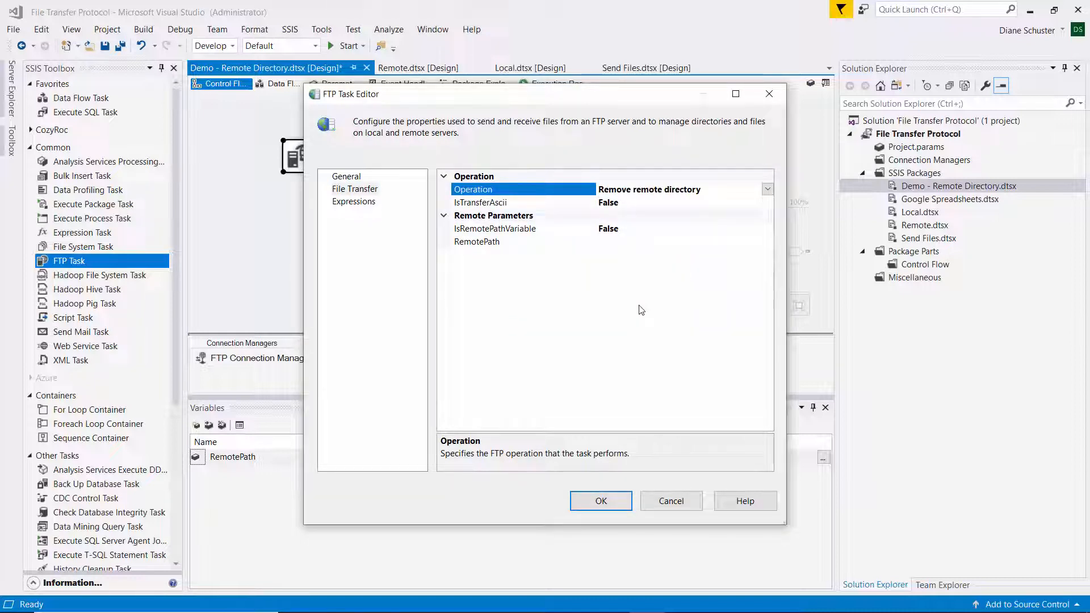
Step: Set IsRemotePathVariable to True, choose User::RemotePath as the remote variable, and apply the task settings
left_click(632, 229)
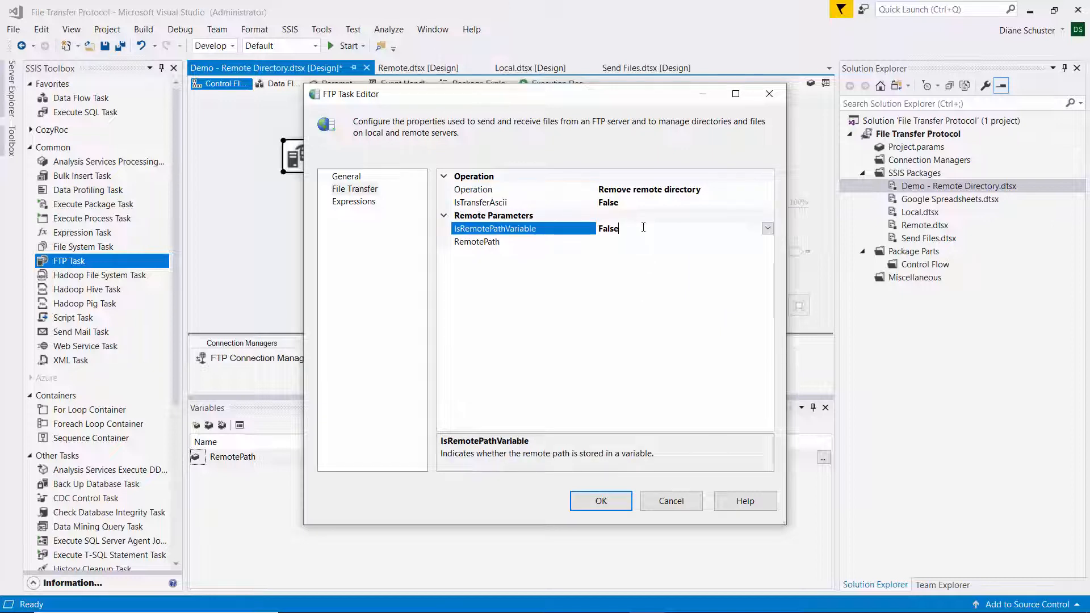
left_click(767, 229)
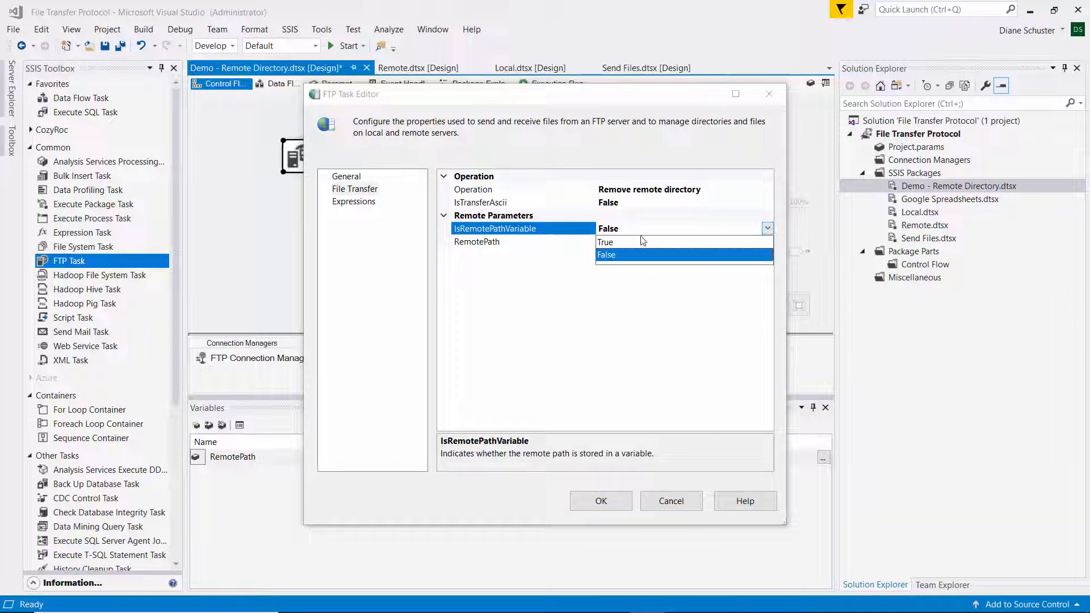
left_click(618, 243)
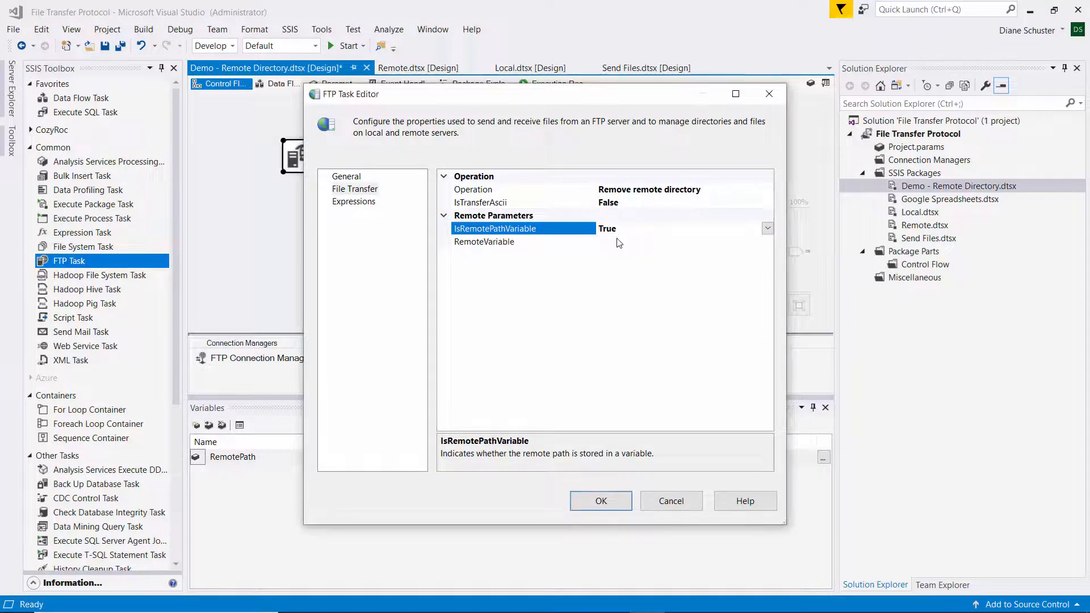
left_click(613, 244)
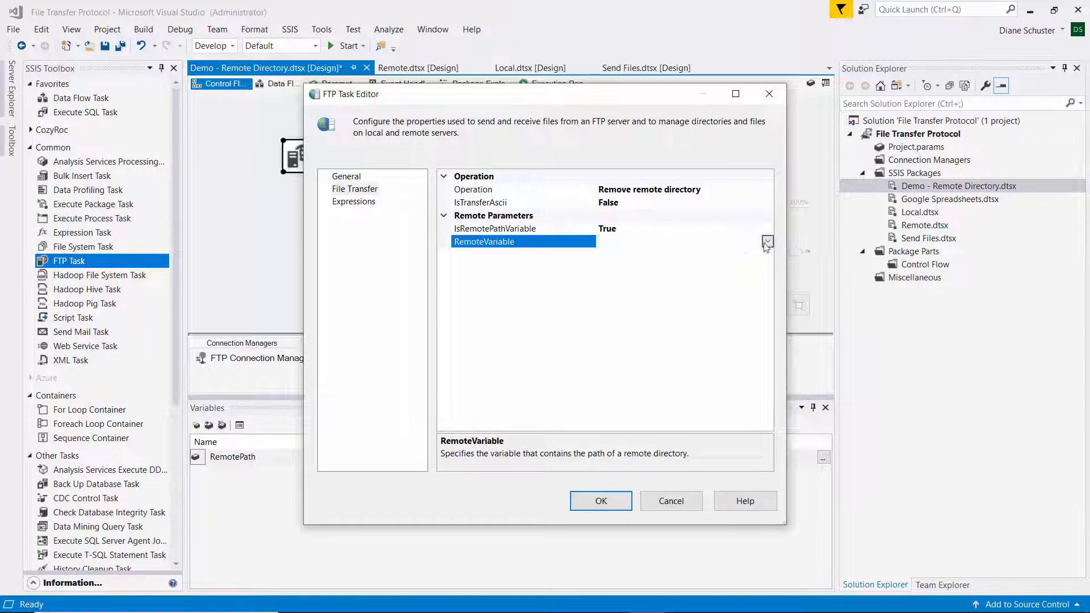
left_click(766, 241)
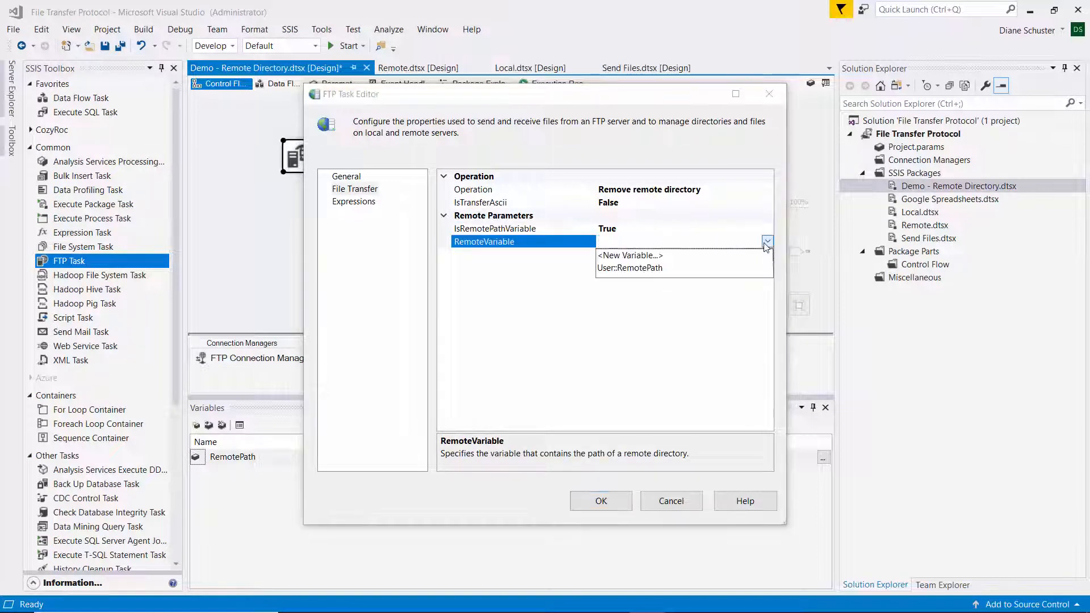
left_click(627, 268)
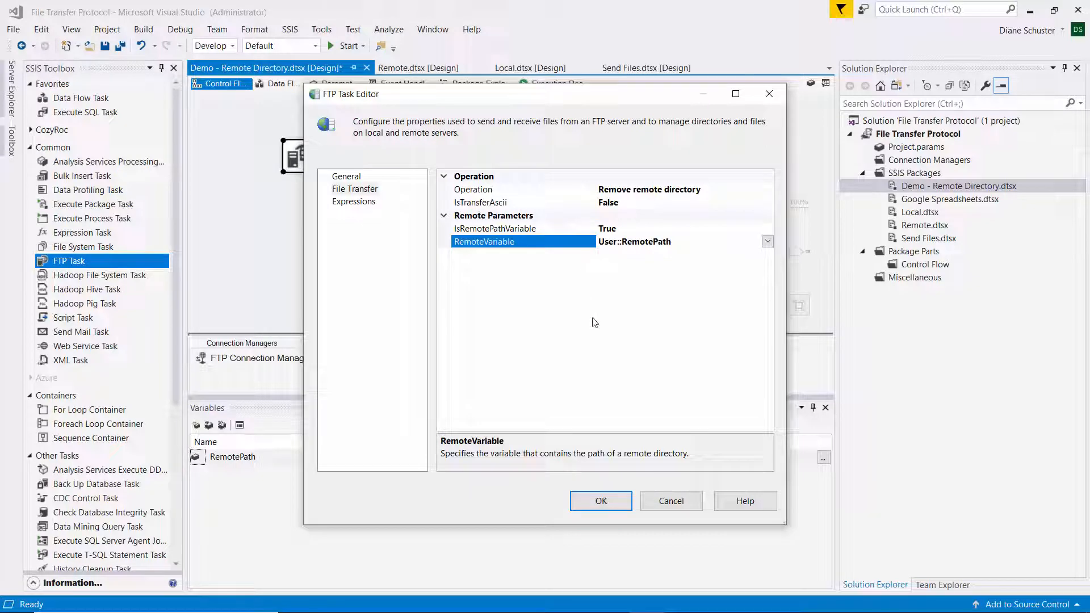
left_click(618, 503)
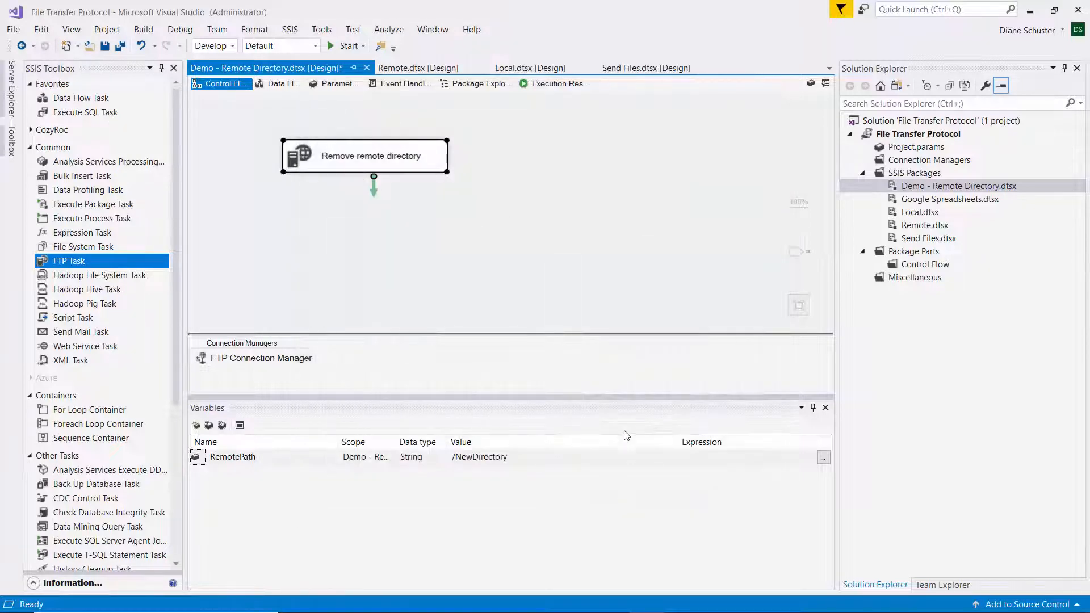
Step: Save all files and execute the Demo - Remote Directory.dtsx package, stopping the debug run once execution completes
left_click(120, 46)
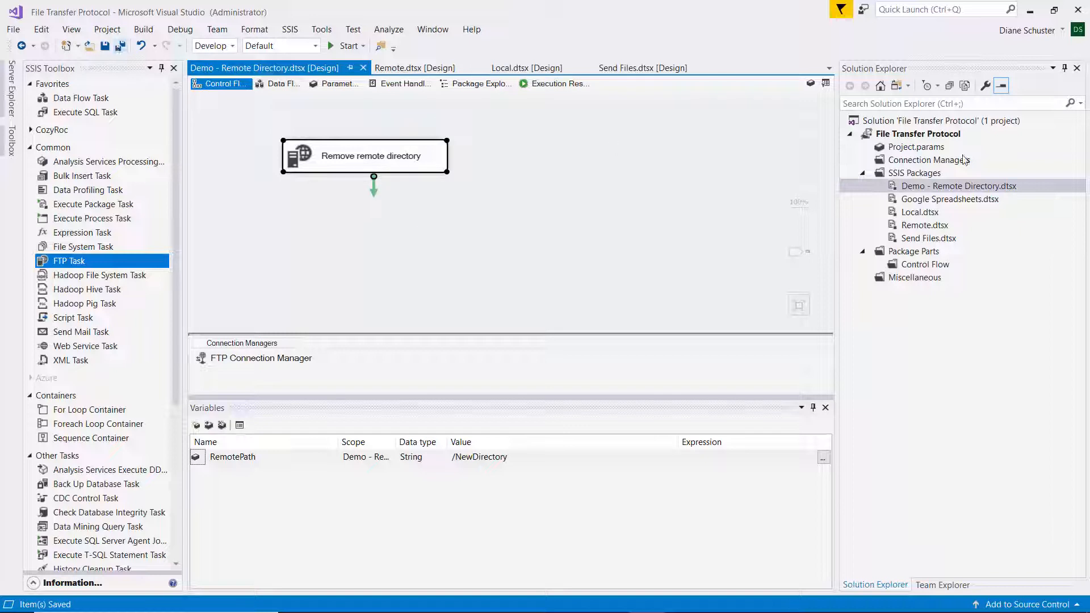
right_click(913, 188)
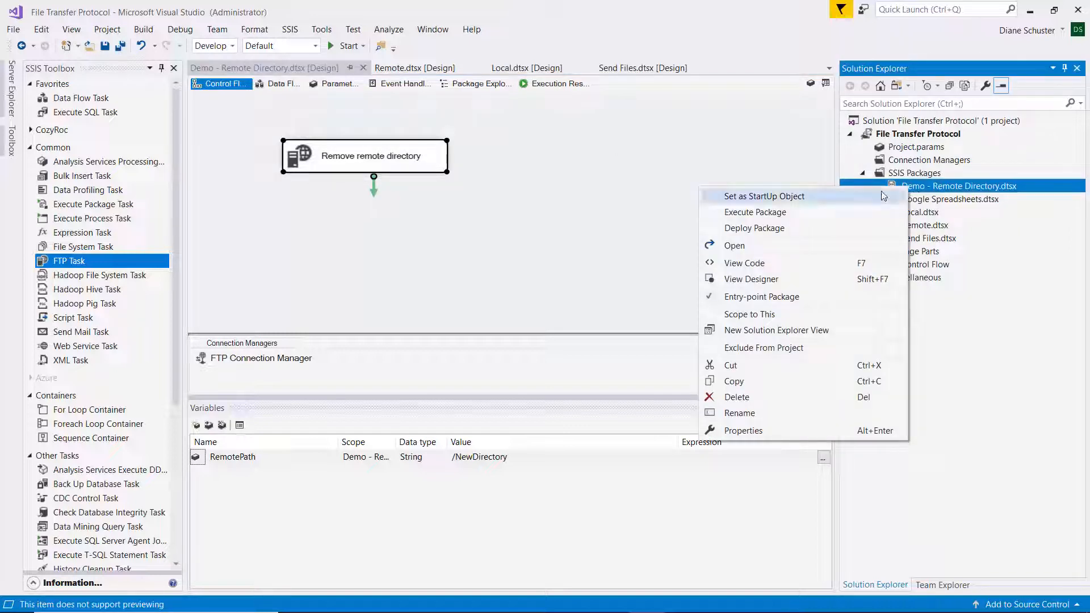
left_click(756, 213)
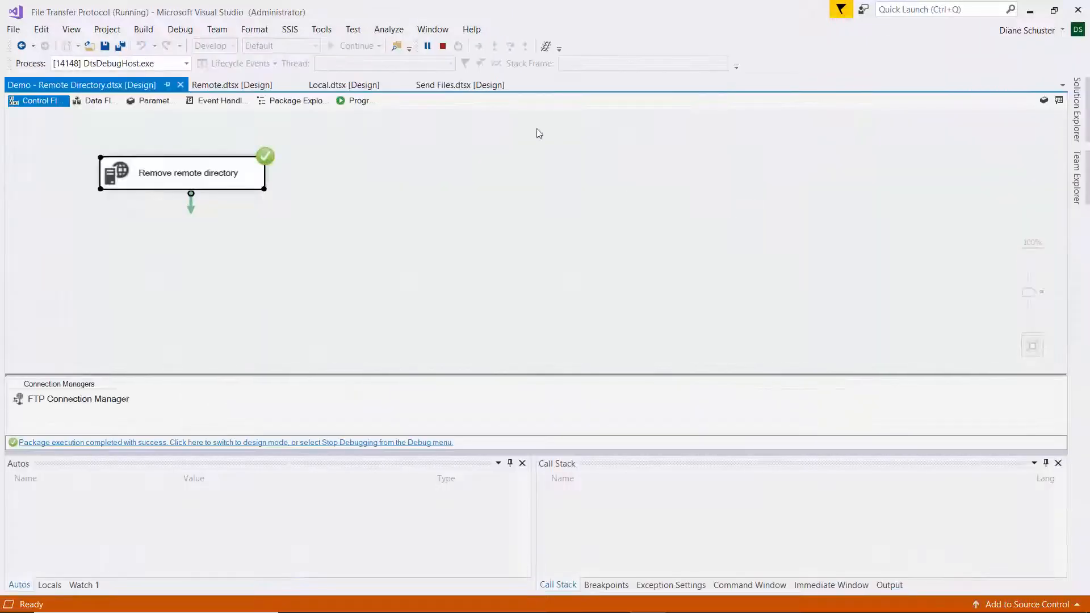
left_click(443, 46)
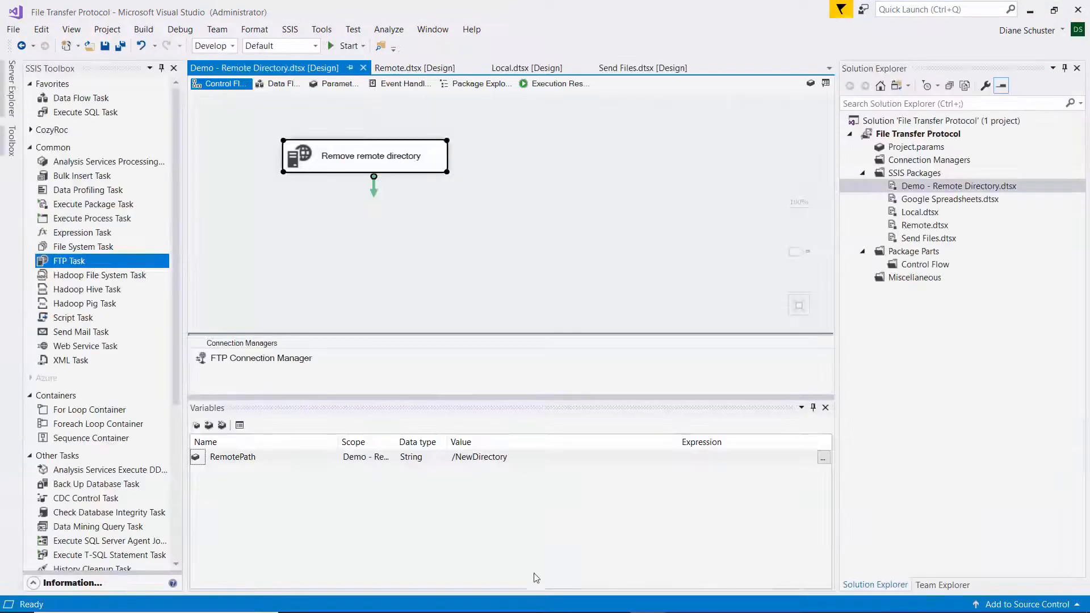
Step: Switch to File Explorer and check whether the FtpRoot folder still contains NewDirectory
left_click(504, 605)
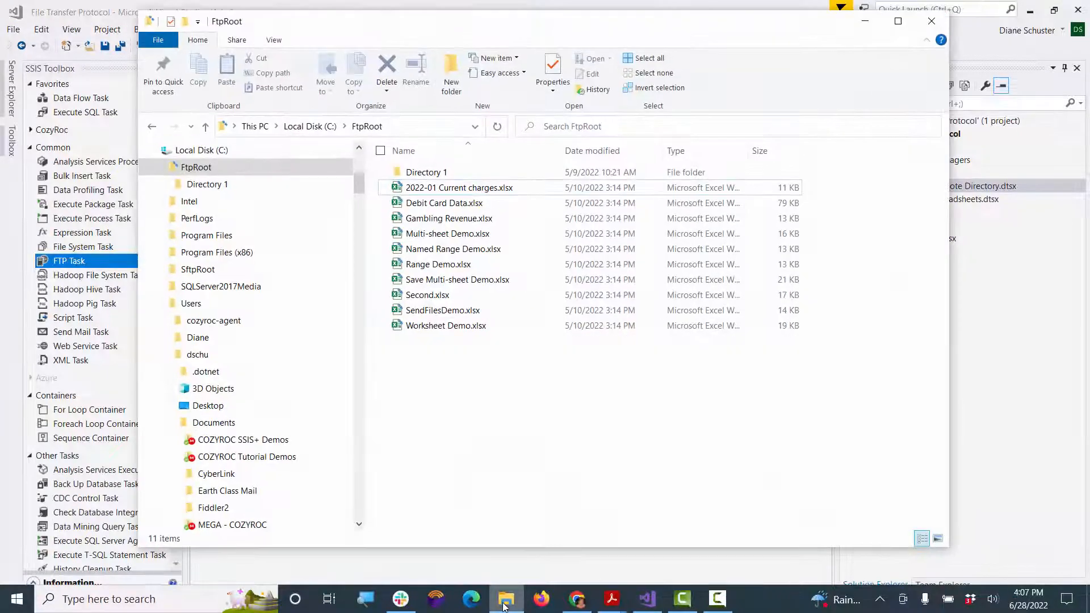